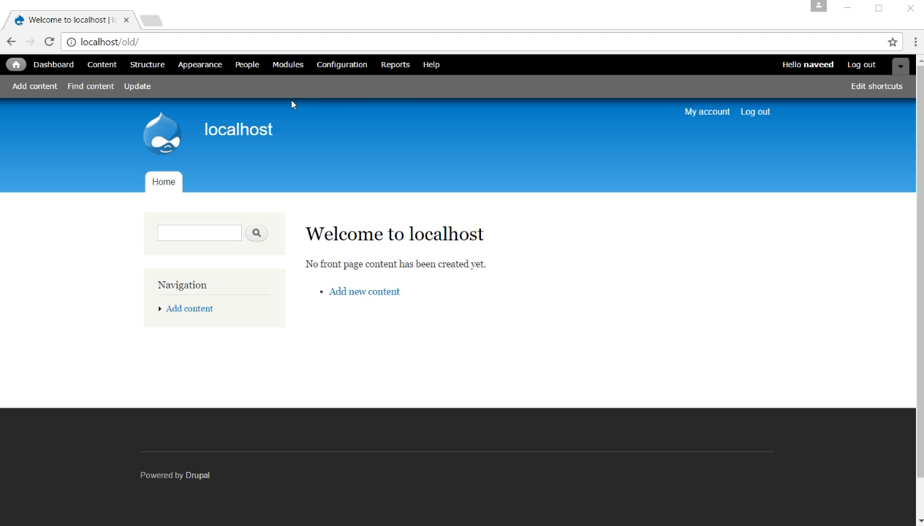
Step: Log out of the site and log back in with the account credentials already filled in
click(756, 116)
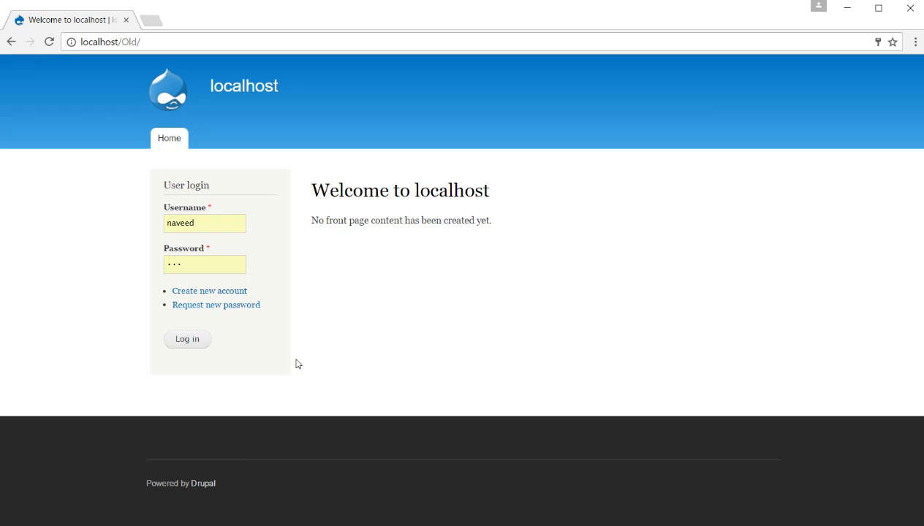
double_click(199, 222)
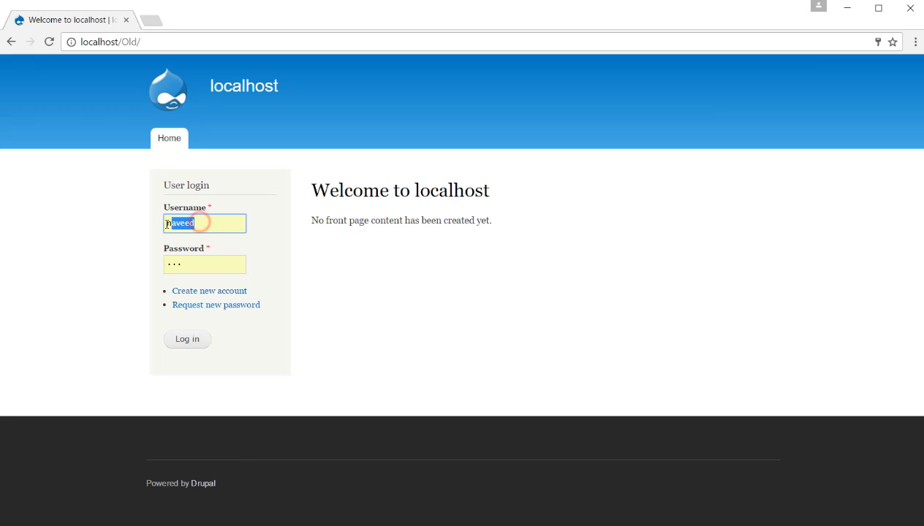
click(436, 306)
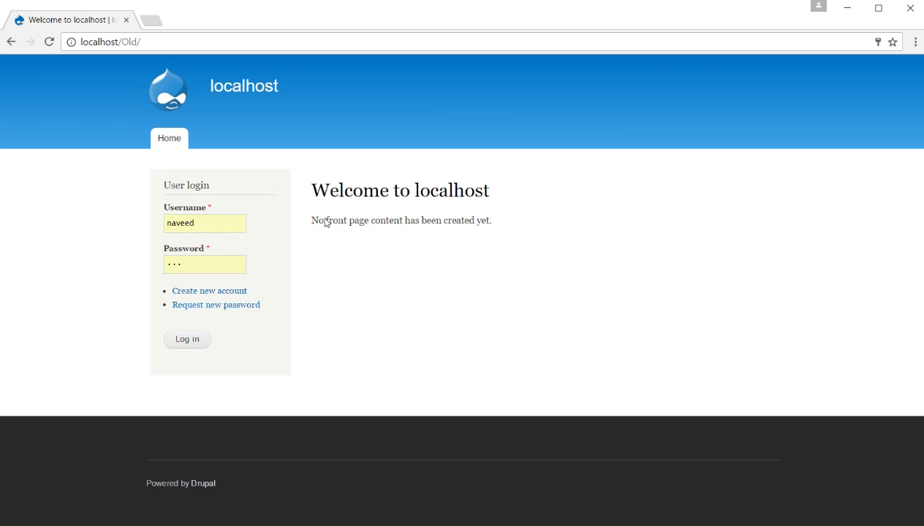
double_click(206, 222)
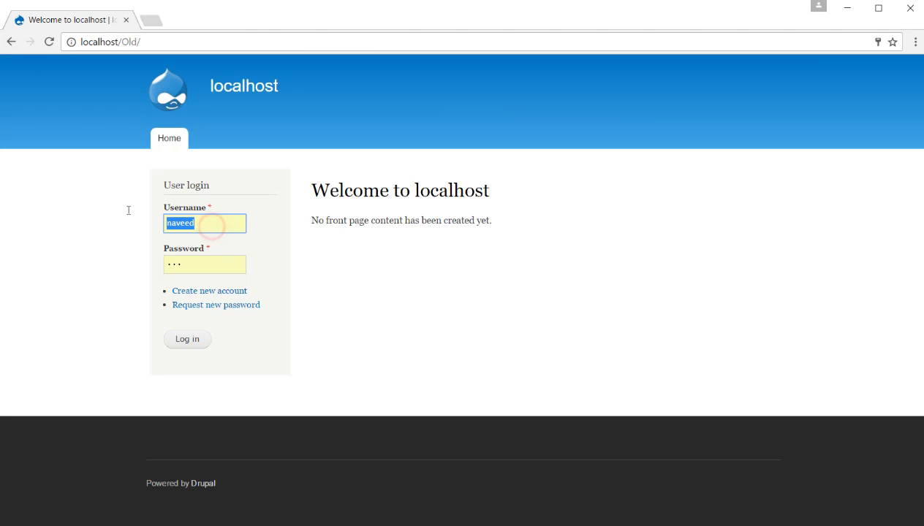
click(90, 213)
click(188, 339)
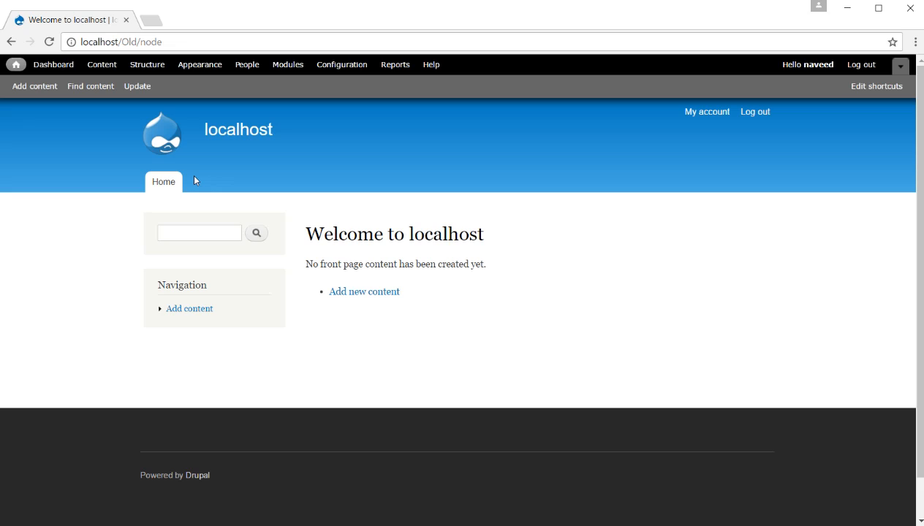
Step: Start a new Basic page and make its Title field ready for entry
click(45, 90)
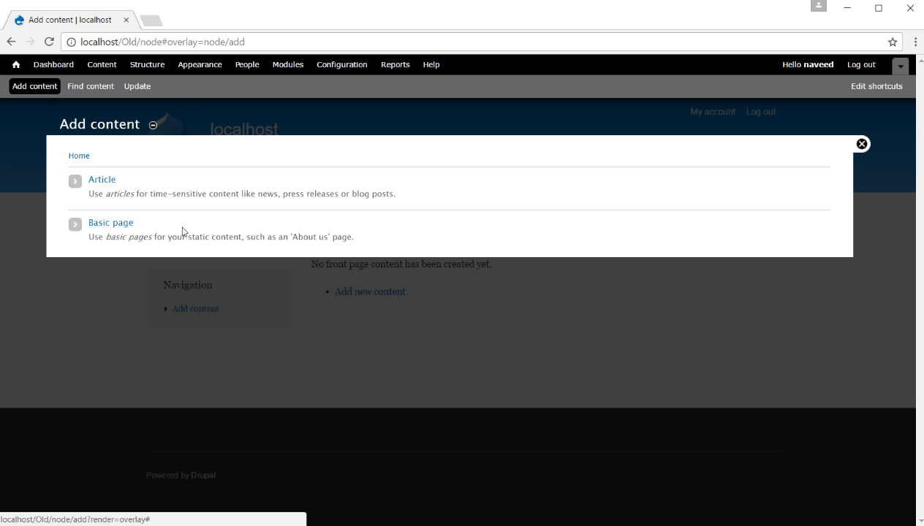
click(120, 228)
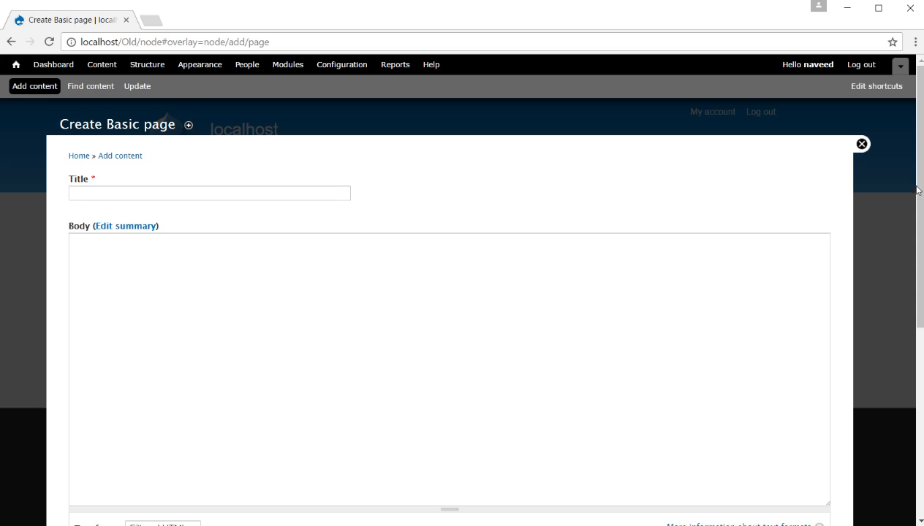
scroll(917, 191, down, 1)
click(256, 128)
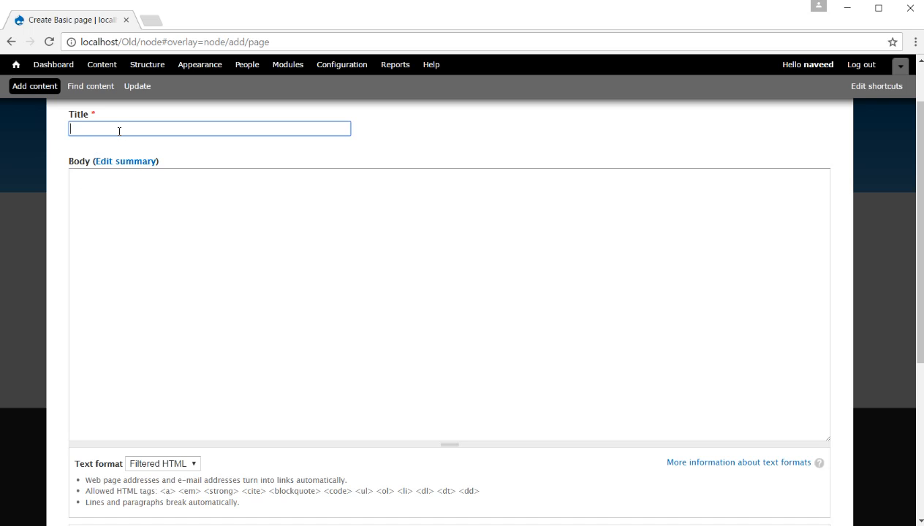
text(Ti)
key(BackSpace)
key(BackSpace)
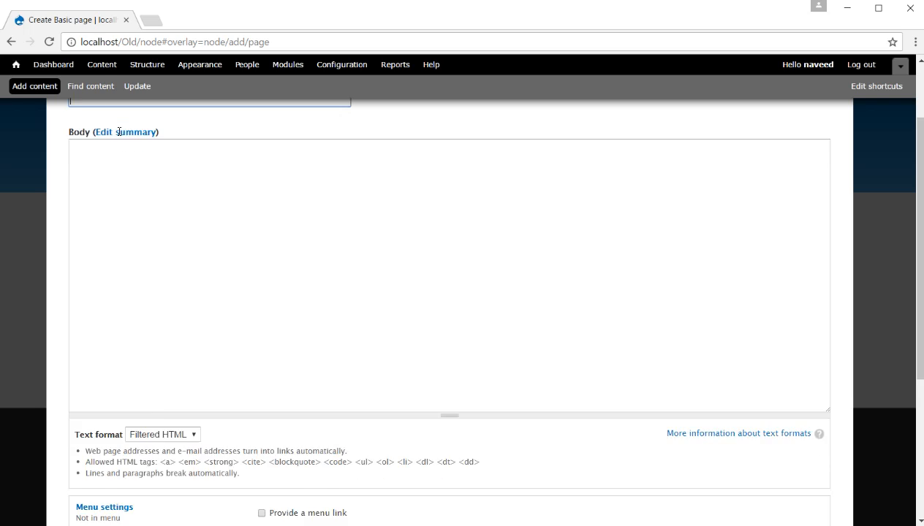
text(ds)
key(BackSpace)
key(BackSpace)
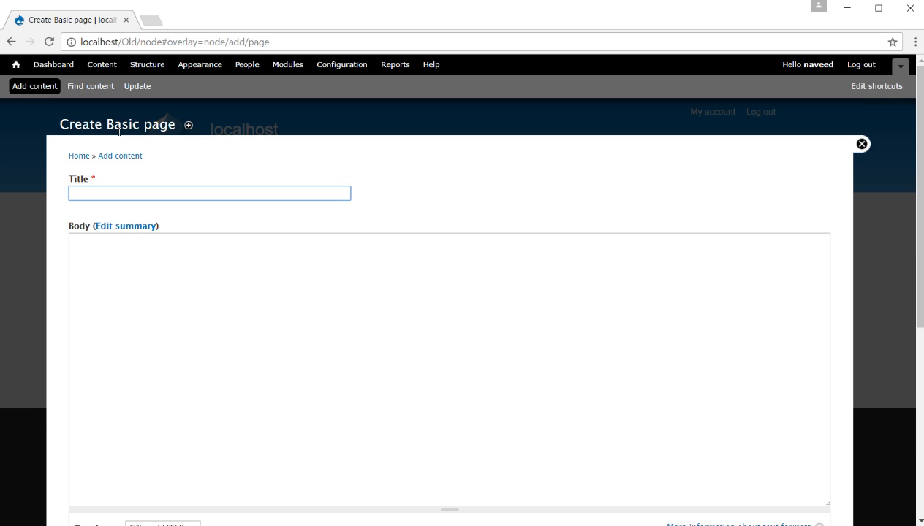
scroll(119, 131, down, 5)
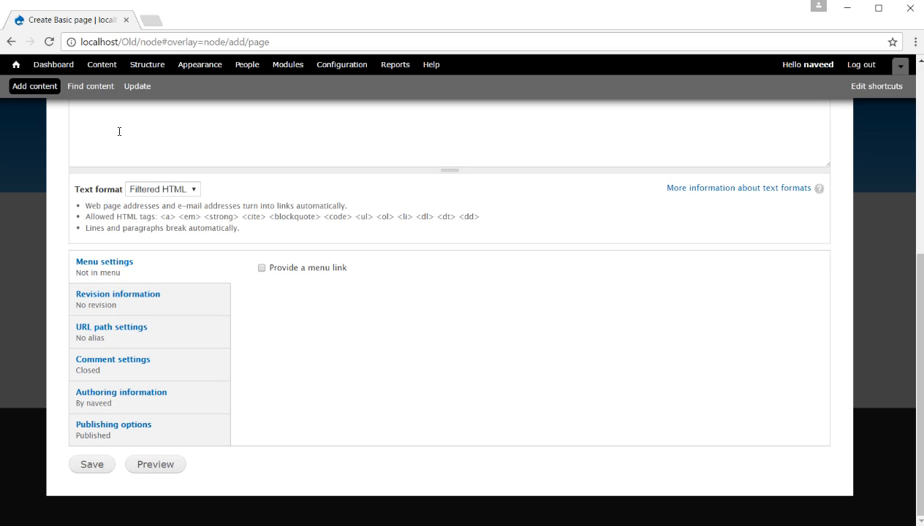
scroll(119, 131, up, 5)
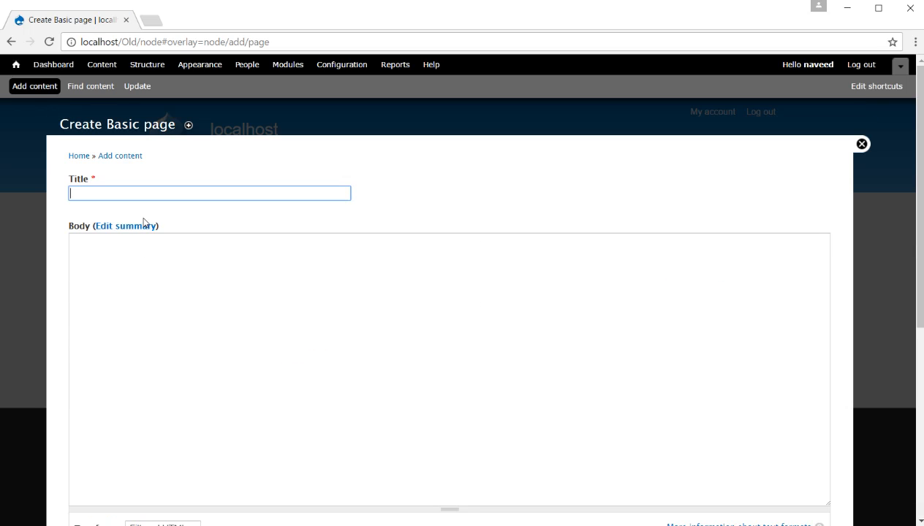
Step: Title the page "3ds max Tutorials" and enter a line of filler text ("dfdfff…df") in the body
text(3ds max Tutorials)
click(97, 274)
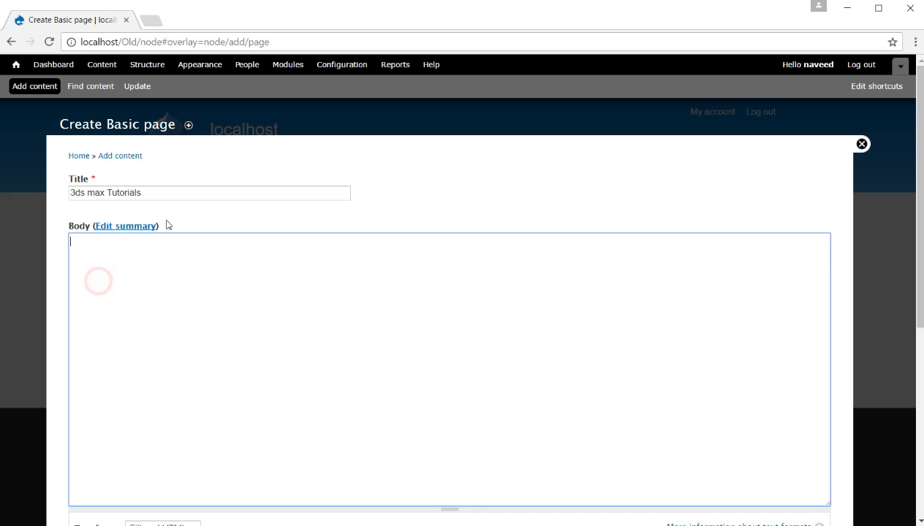
text(dfdffffffffffffffffffffffffffffffffffffffffdf)
key(ctrl+a)
Step: Set the text format of the page body to Plain text
drag(922, 283, 914, 459)
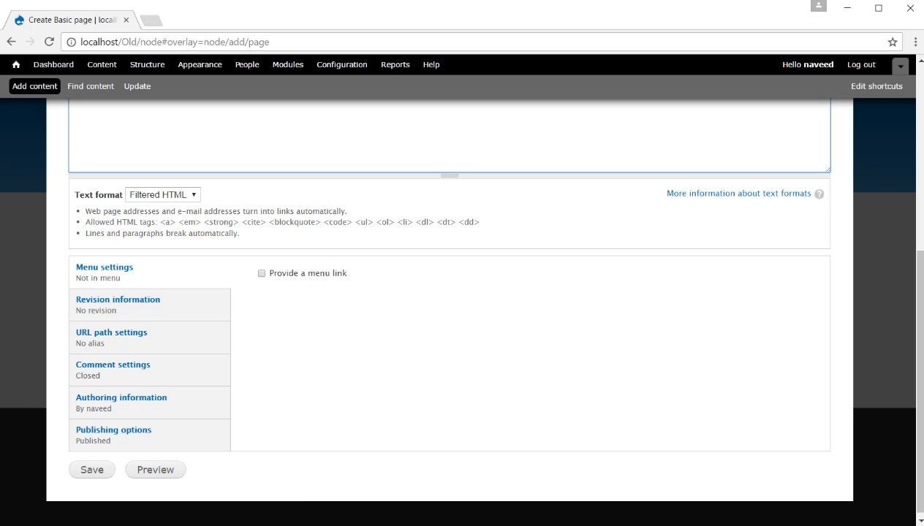
drag(917, 305, 839, 206)
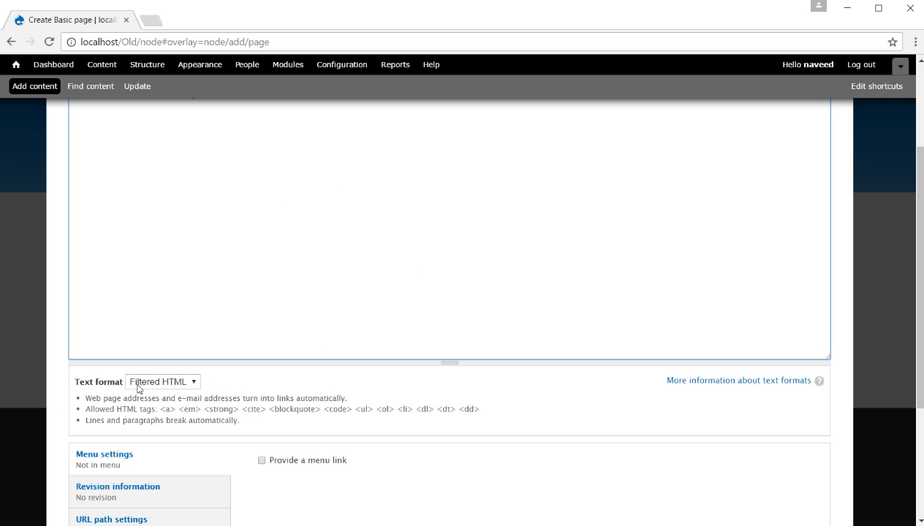
click(162, 380)
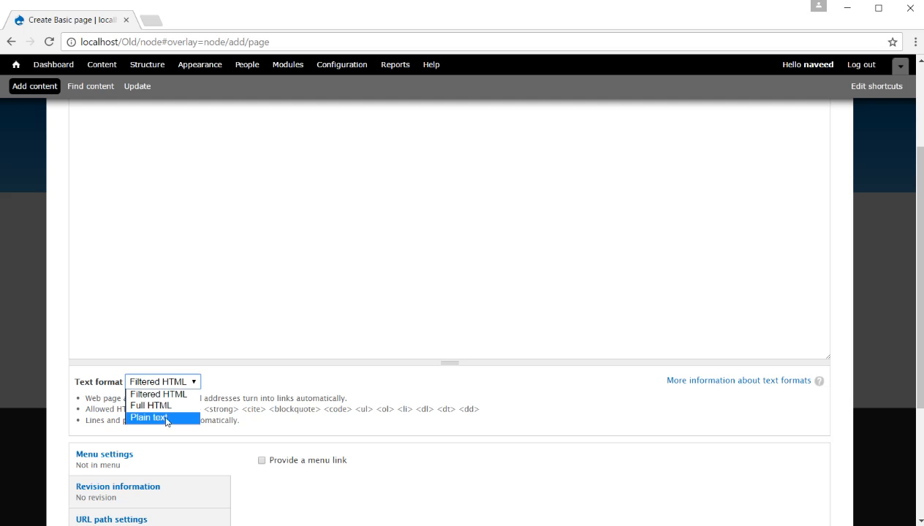
click(156, 418)
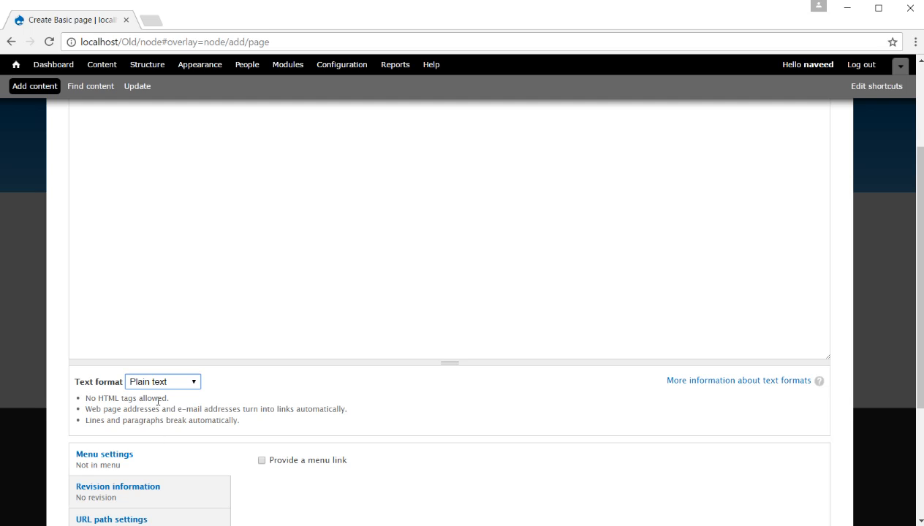
Step: Add the tags "<body></body>" on a new line below the filler text in the page body
click(249, 302)
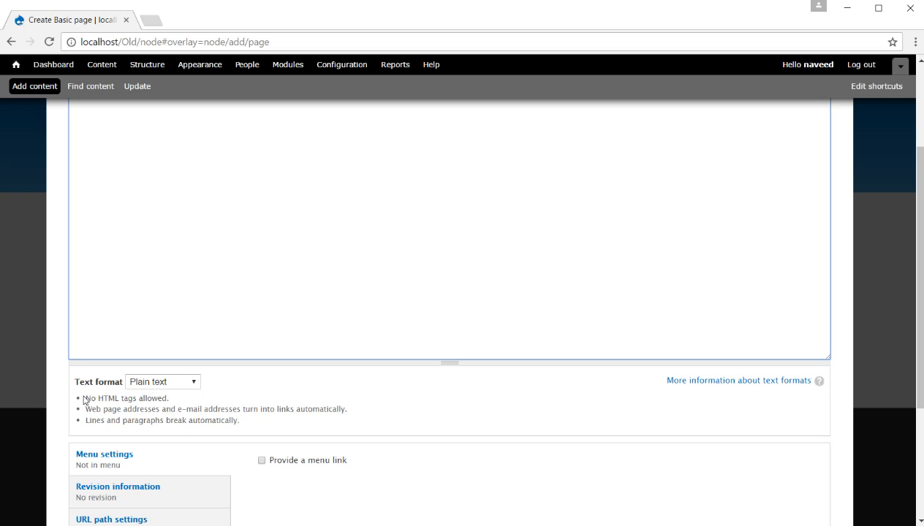
scroll(204, 326, up, 3)
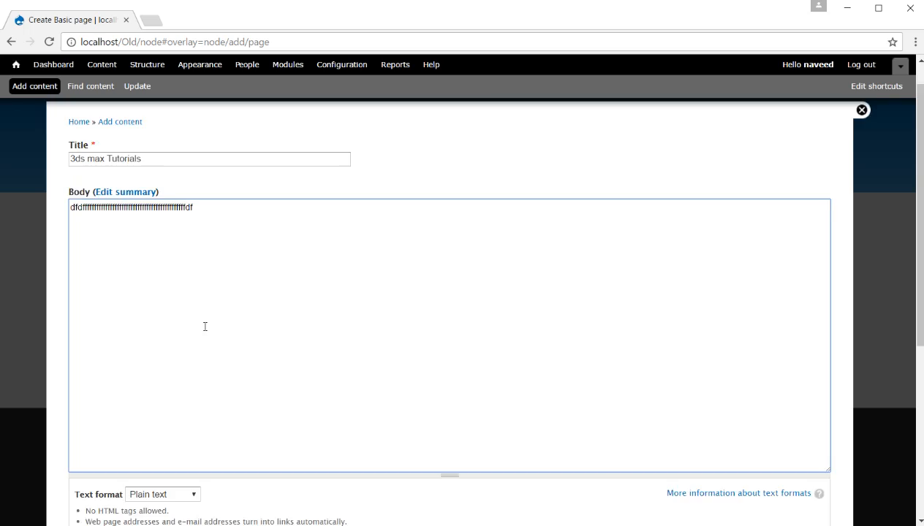
click(230, 274)
key(Return)
text(<body></body)
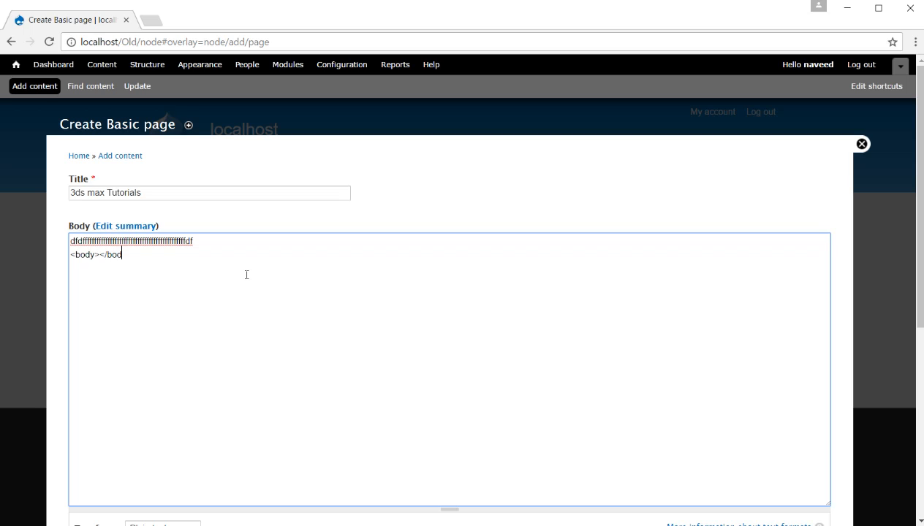
text(>)
click(99, 255)
drag(917, 180, 915, 322)
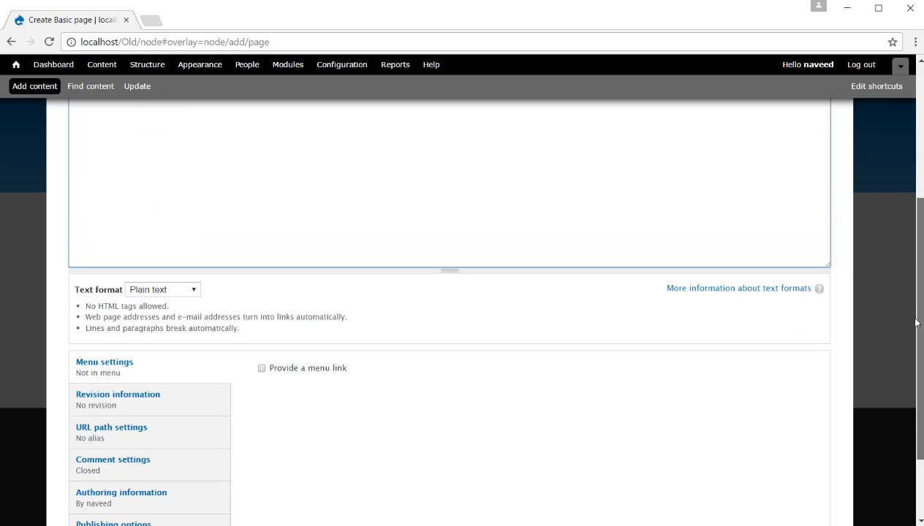
scroll(260, 243, up, 3)
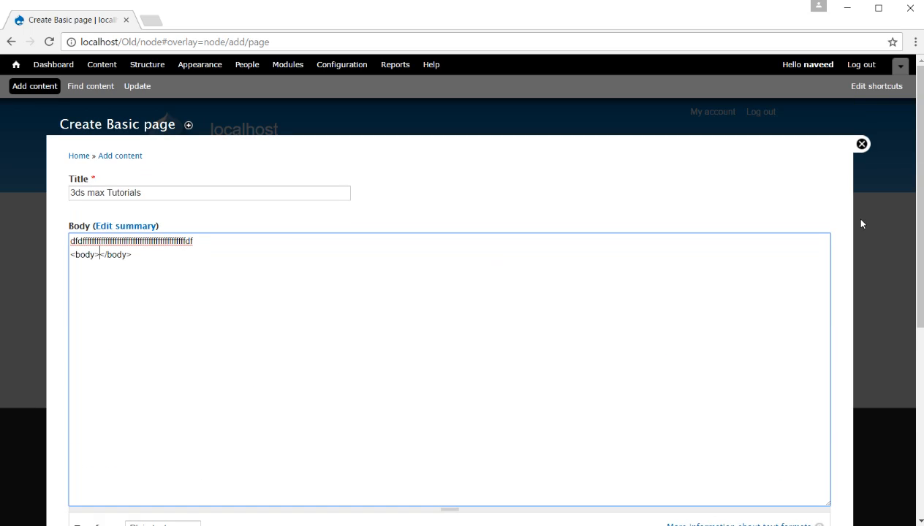
drag(917, 210, 920, 376)
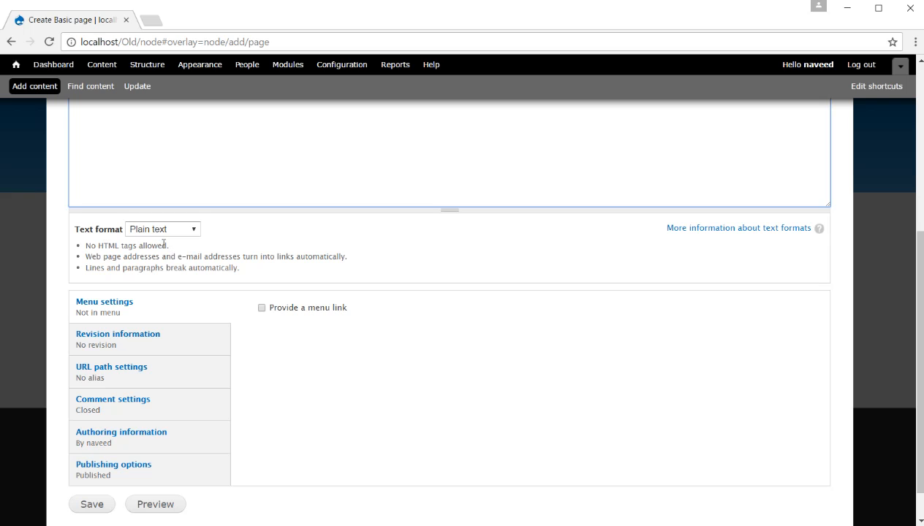
drag(179, 246, 77, 252)
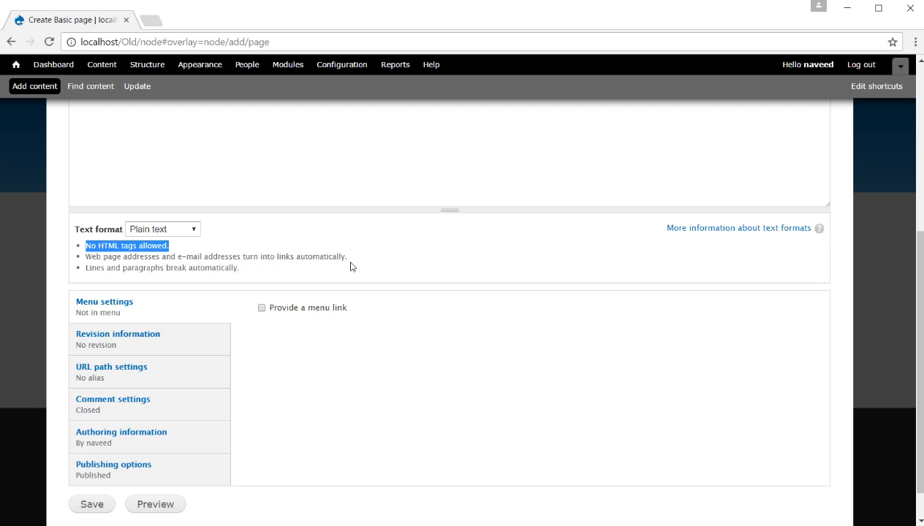
drag(96, 257, 121, 258)
scroll(155, 214, up, 4)
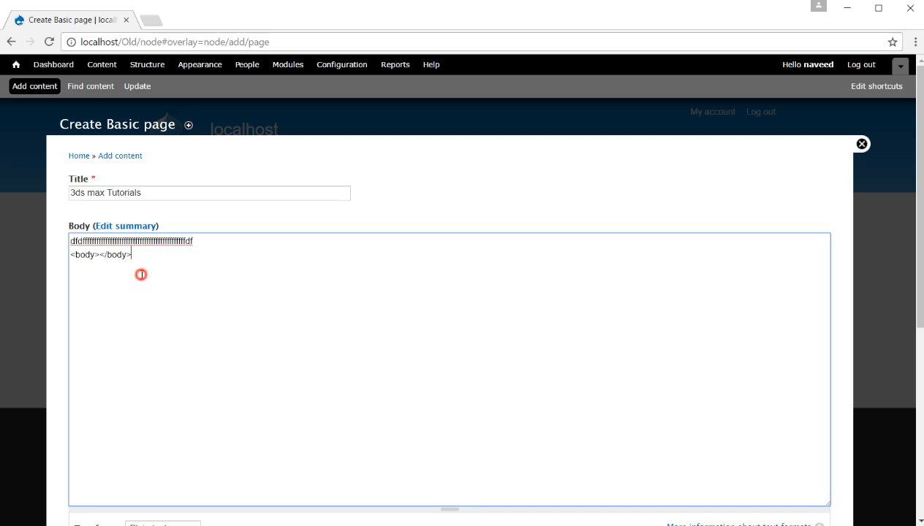
key(Return)
text(www.naveedplace.com)
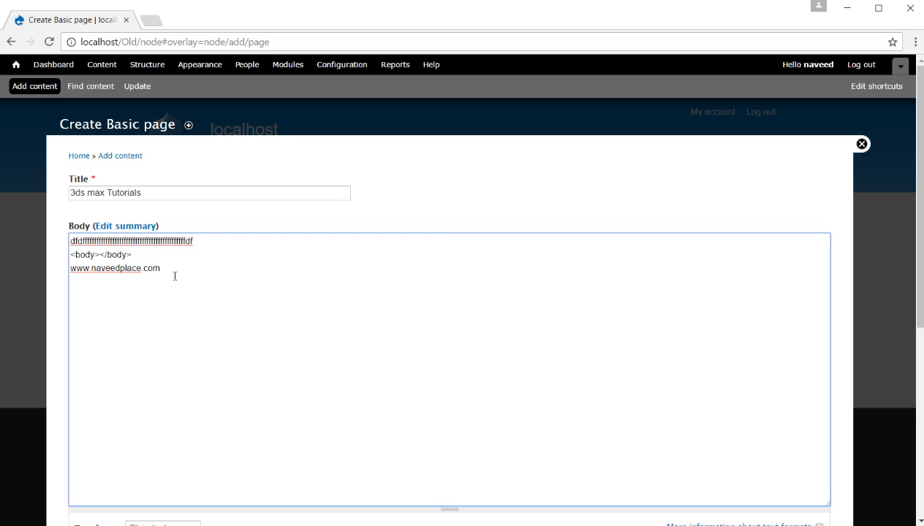
Step: Compare the web address in the page body with the text format's note on turning addresses into links
drag(922, 205, 922, 335)
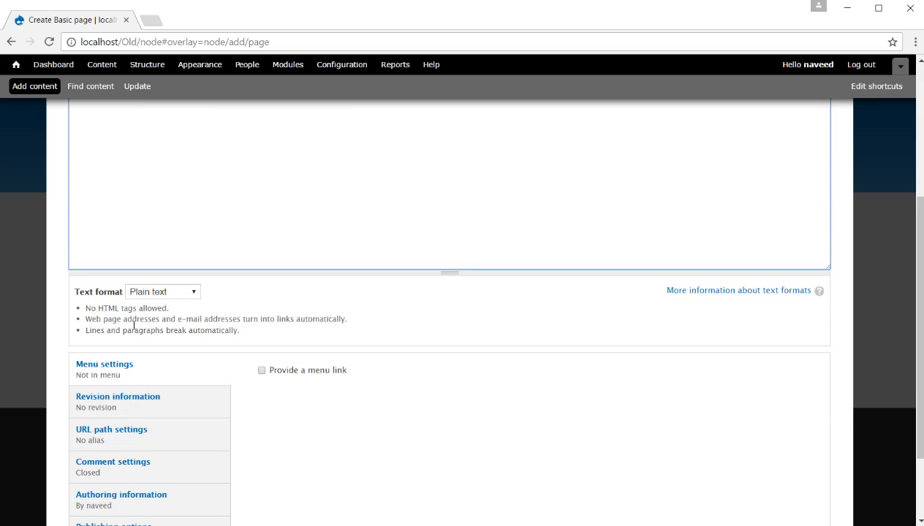
scroll(134, 325, up, 3)
drag(200, 268, 63, 274)
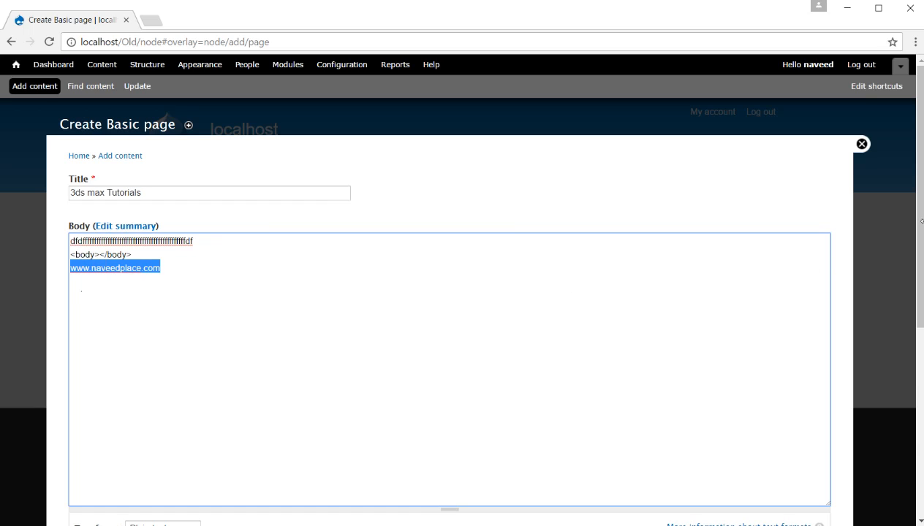
scroll(192, 239, down, 1)
click(192, 263)
click(158, 231)
drag(176, 231, 53, 227)
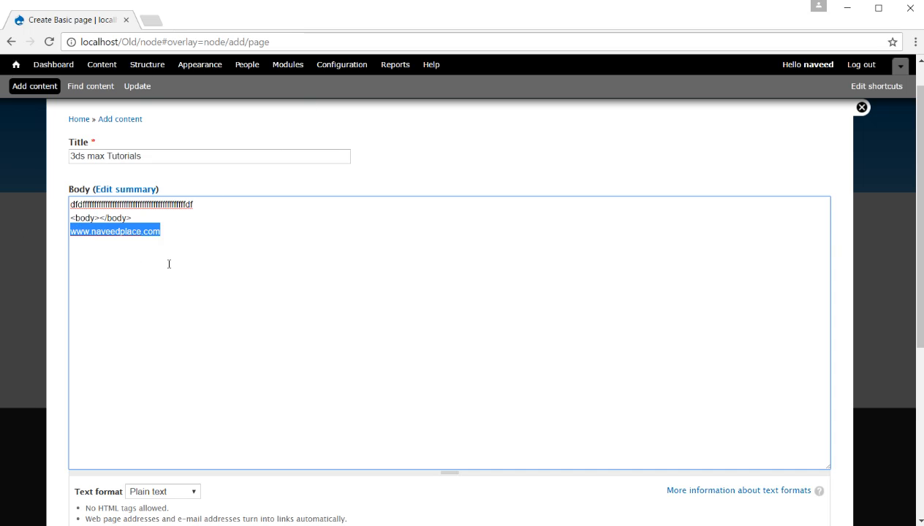
click(203, 230)
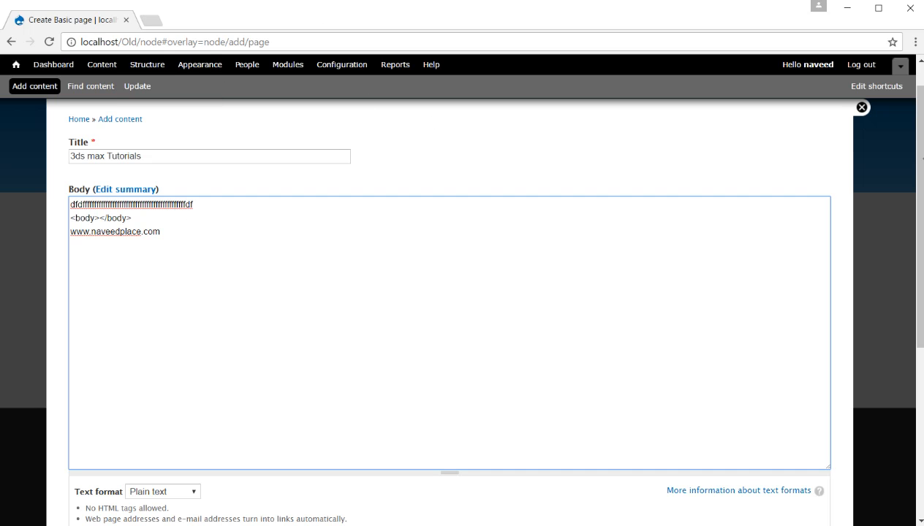
scroll(765, 236, down, 2)
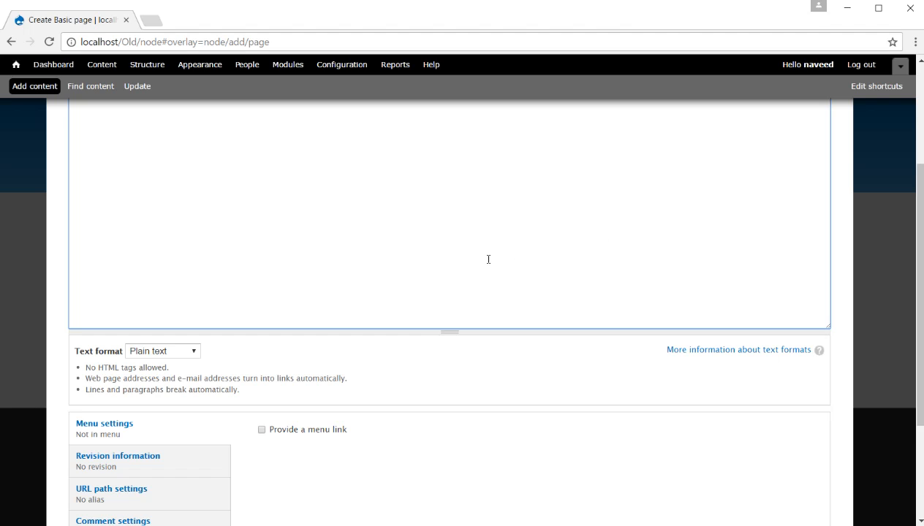
scroll(488, 260, up, 3)
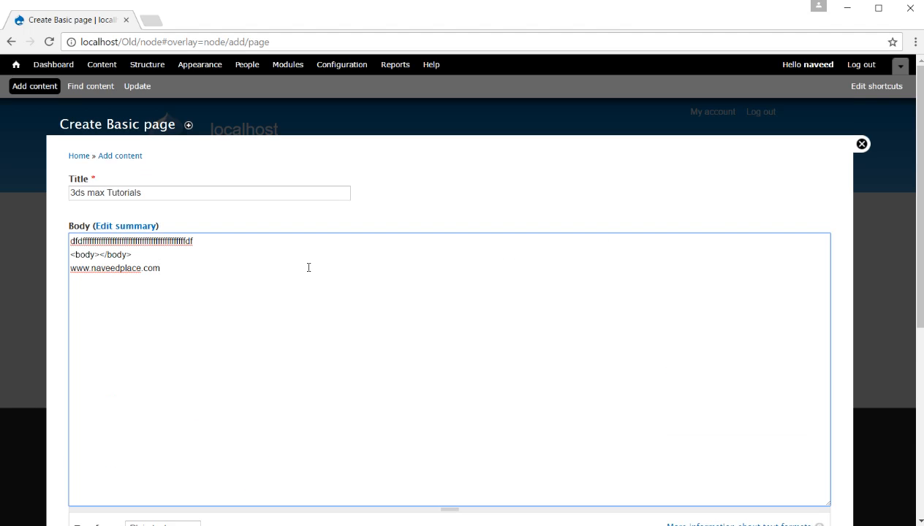
Step: Add an empty line after the web address and set the body's text format to Full HTML
key(Return)
click(100, 283)
drag(906, 153, 913, 375)
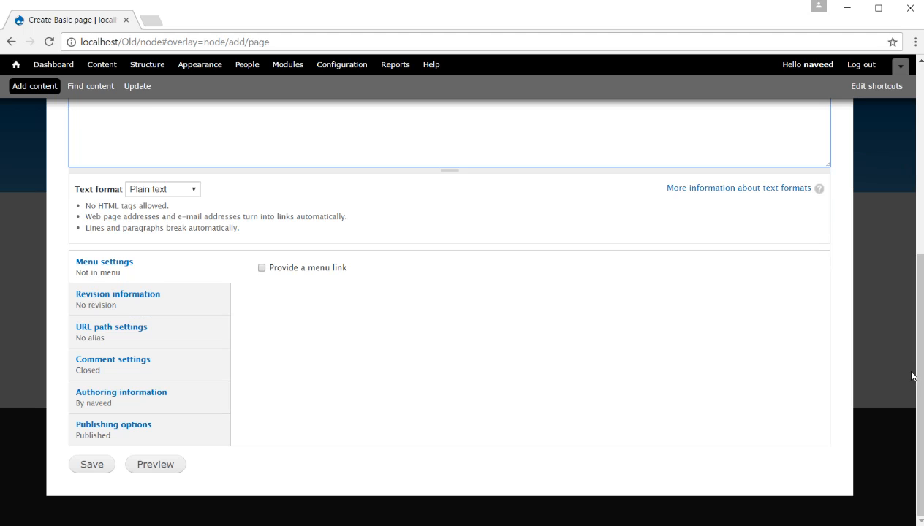
click(177, 192)
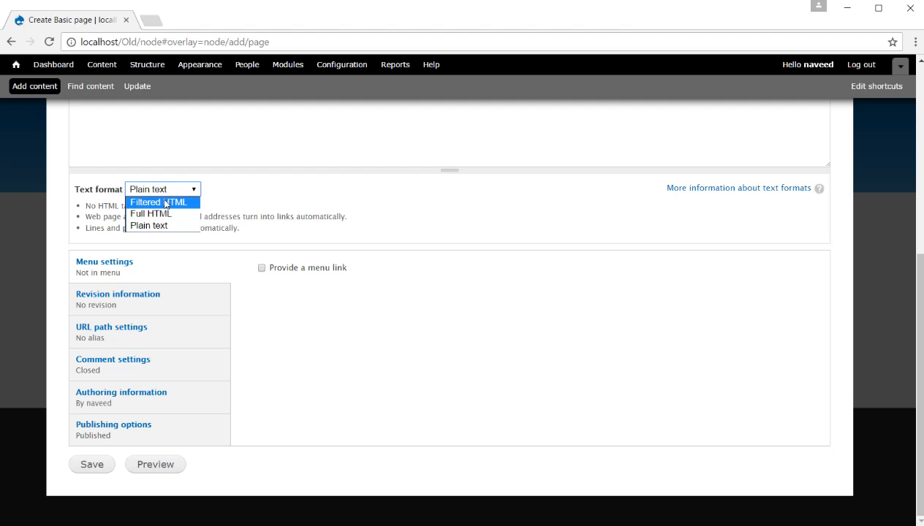
click(159, 213)
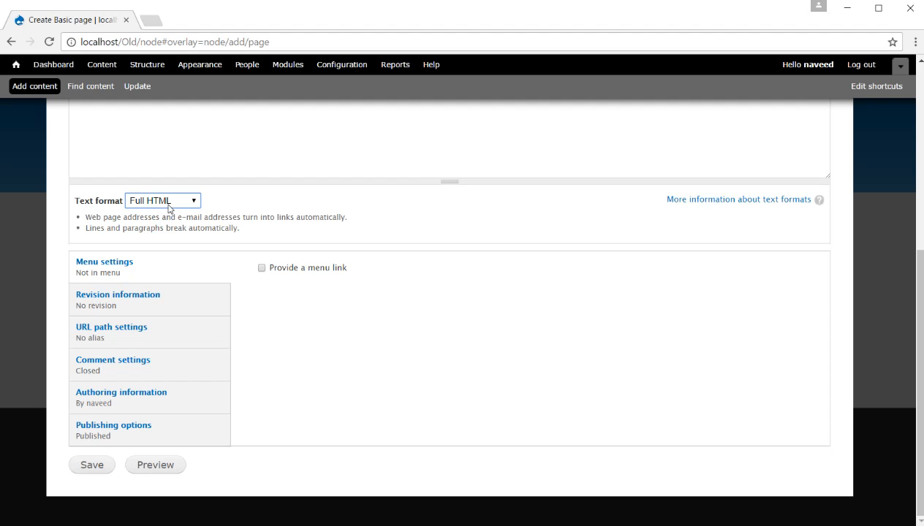
Step: Try the Filtered HTML, Plain text and Full HTML formats in turn, and set the body's text format to Filtered HTML
click(168, 207)
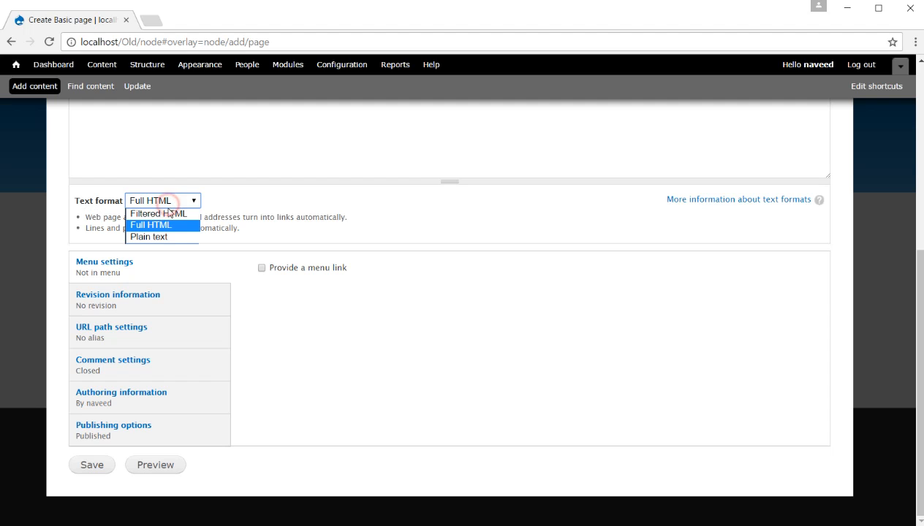
click(165, 215)
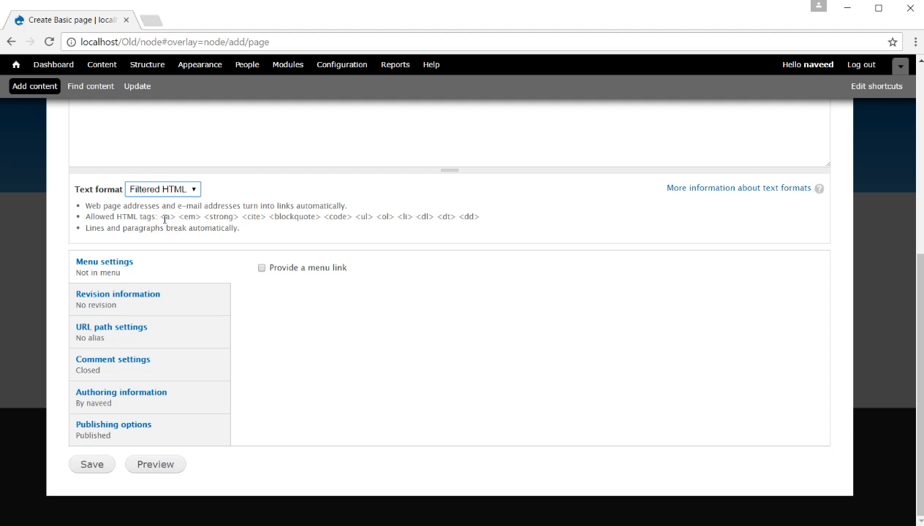
click(155, 194)
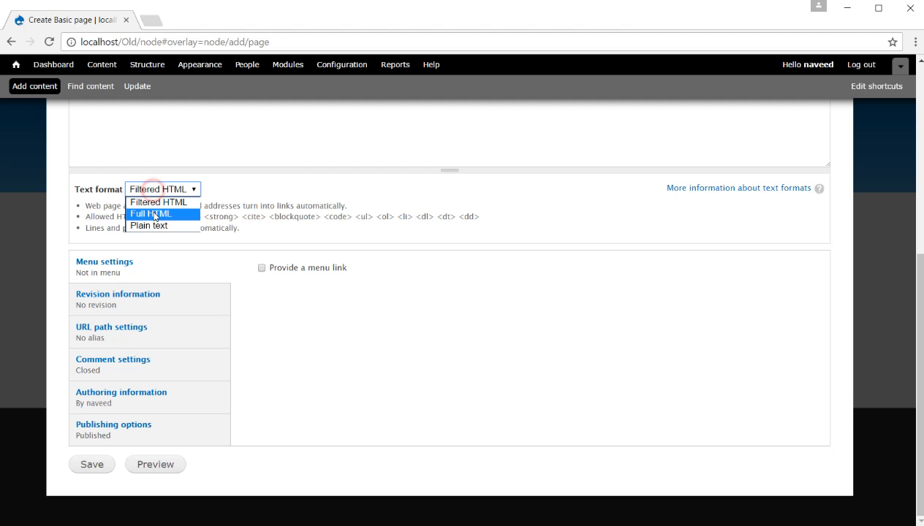
click(149, 223)
click(155, 191)
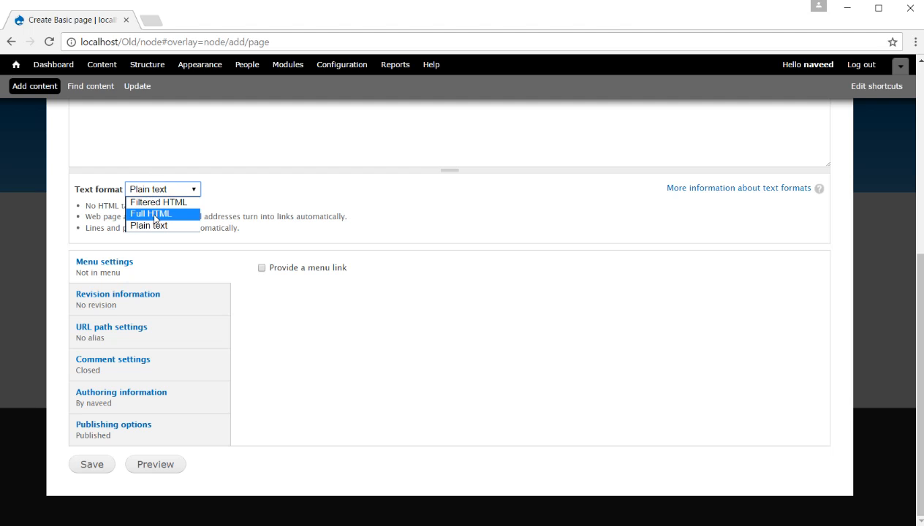
click(154, 214)
click(154, 191)
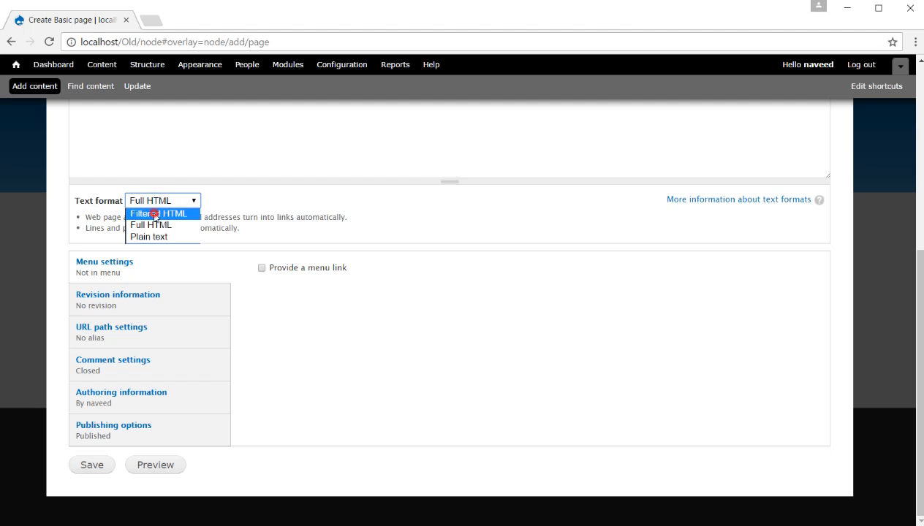
click(152, 203)
Step: Examine the Filtered HTML format's allowed tags and line-break rule, and compare them with the text in the page body
double_click(110, 216)
drag(160, 217, 170, 217)
double_click(187, 217)
click(220, 217)
click(236, 217)
drag(293, 217, 365, 217)
drag(502, 212, 100, 228)
scroll(181, 307, up, 5)
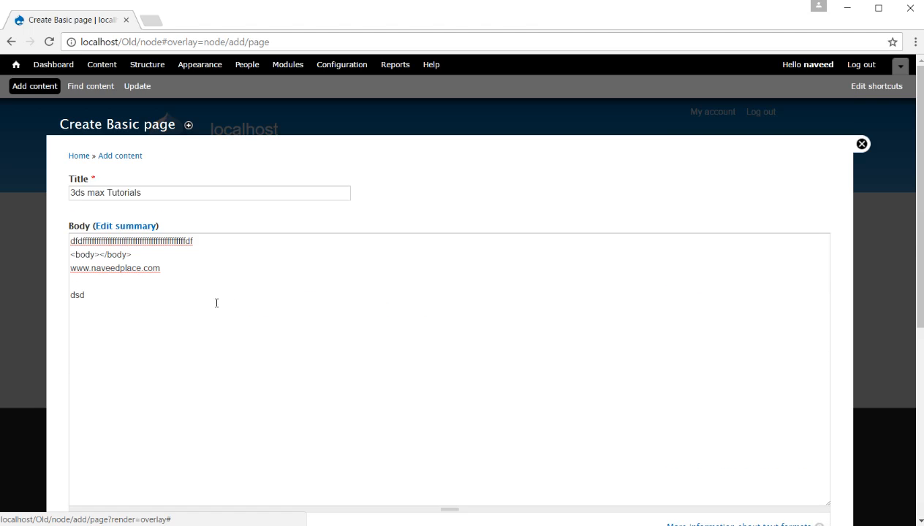
scroll(198, 303, down, 5)
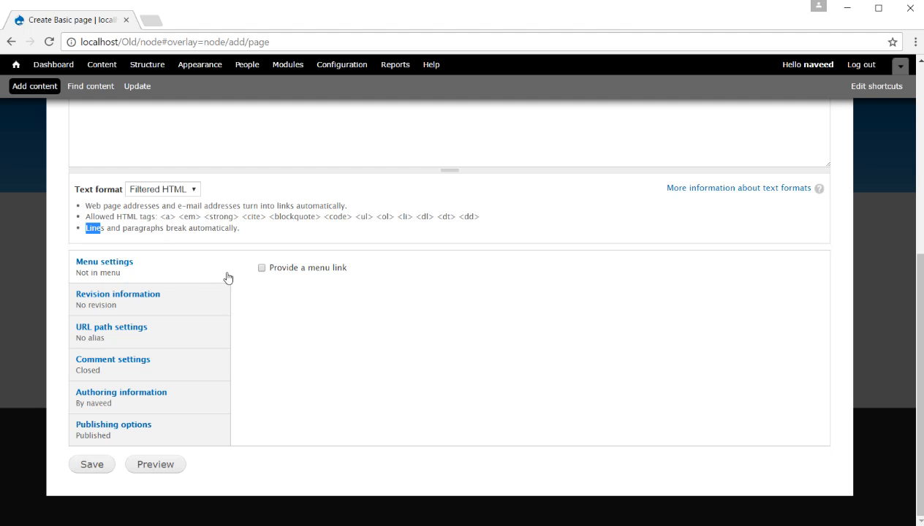
scroll(226, 263, up, 5)
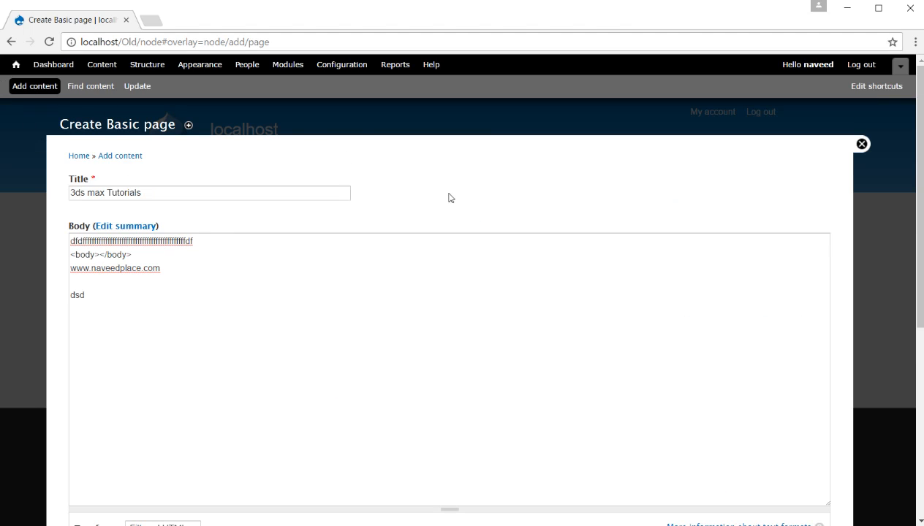
Step: Provide a menu link for the page with the link title 3ds max Tutorials, leaving its description empty
scroll(262, 282, down, 5)
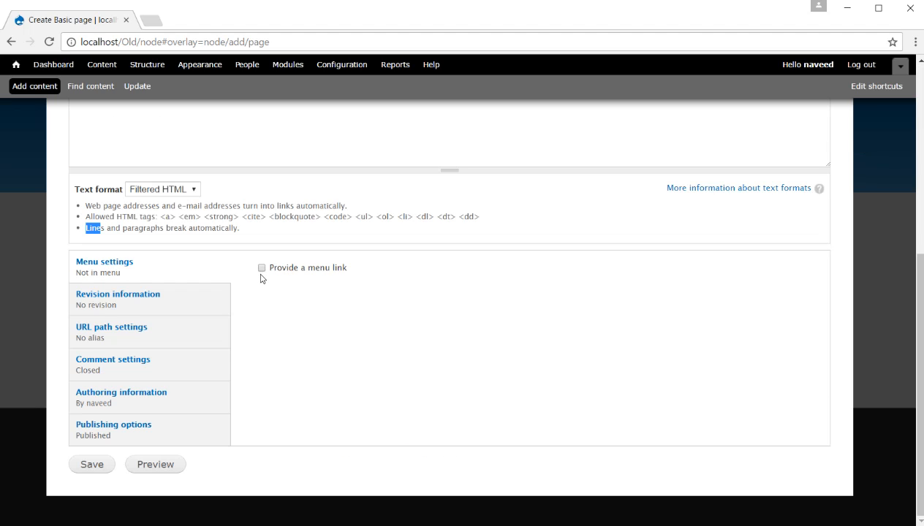
click(262, 268)
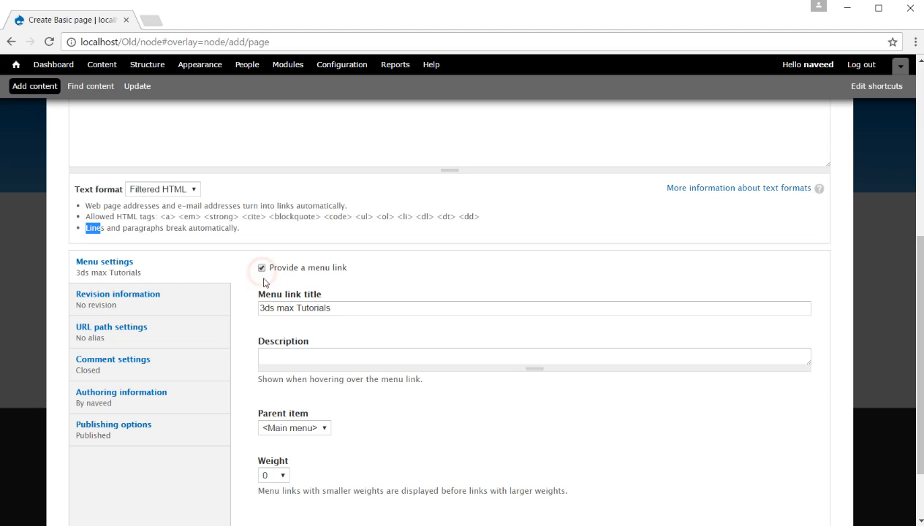
click(338, 308)
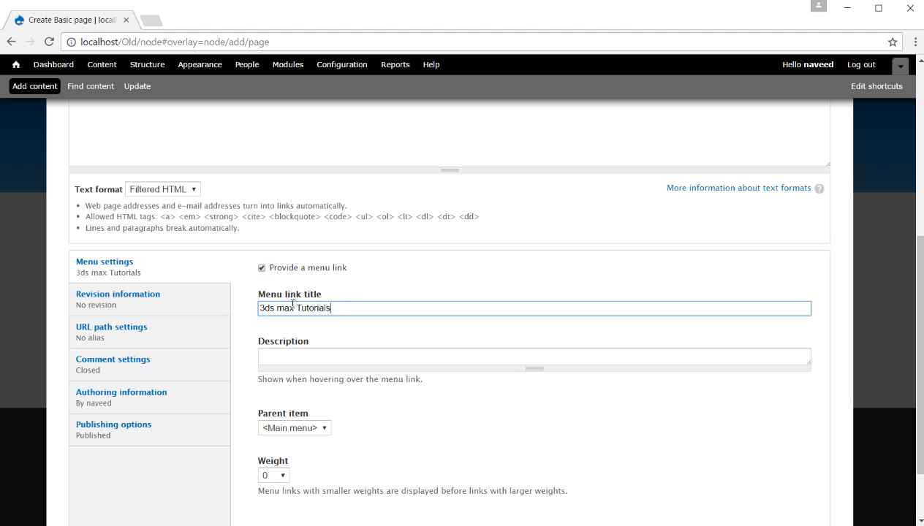
scroll(285, 296, up, 5)
scroll(197, 237, down, 6)
click(299, 275)
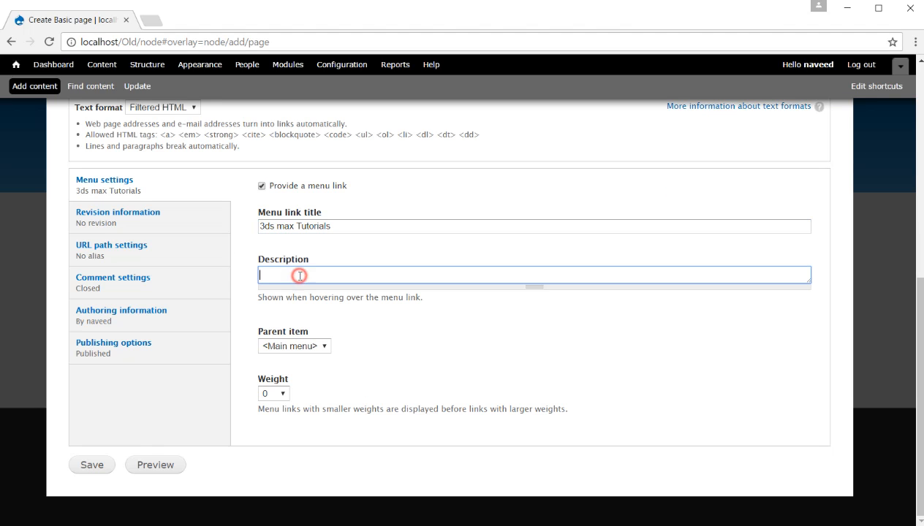
Step: Set the menu link's weight to 2 and save the page
click(281, 395)
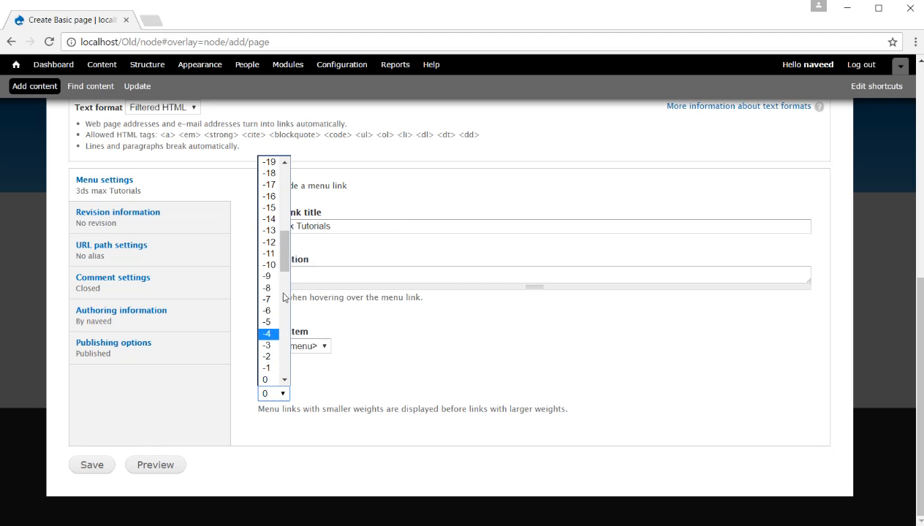
drag(286, 256, 285, 289)
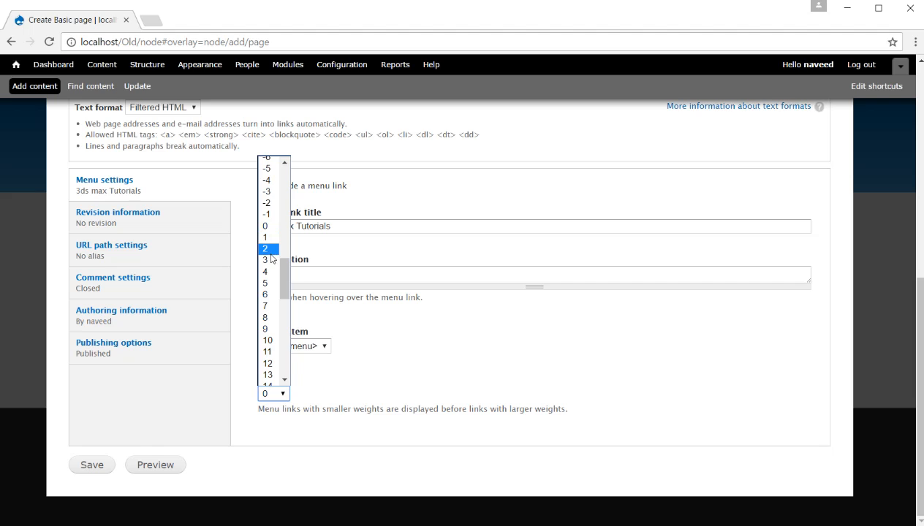
click(269, 248)
click(91, 464)
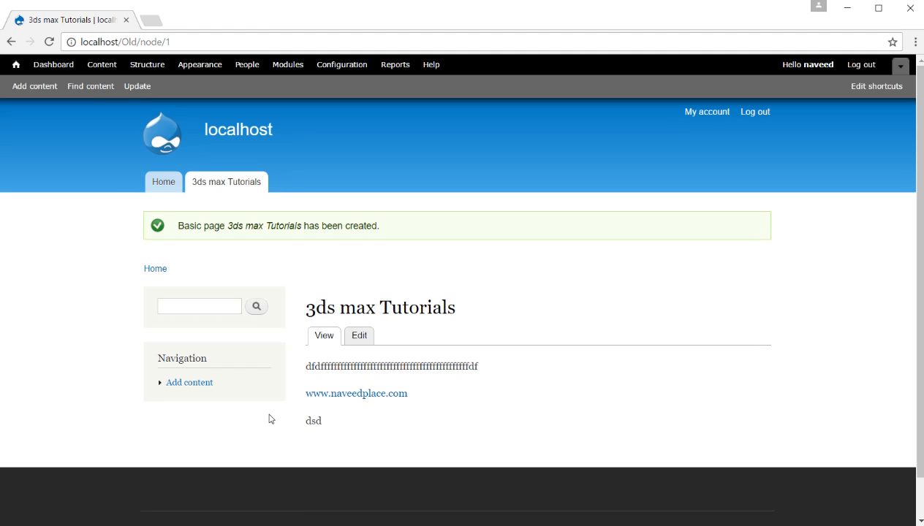
Step: View the site's Home page, return to the 3ds max Tutorials page through its menu link and check its title
click(164, 182)
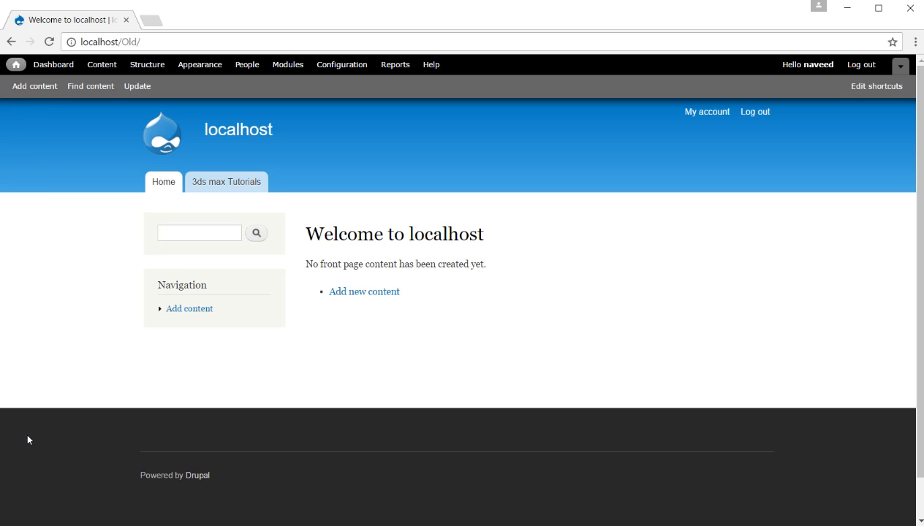
click(210, 192)
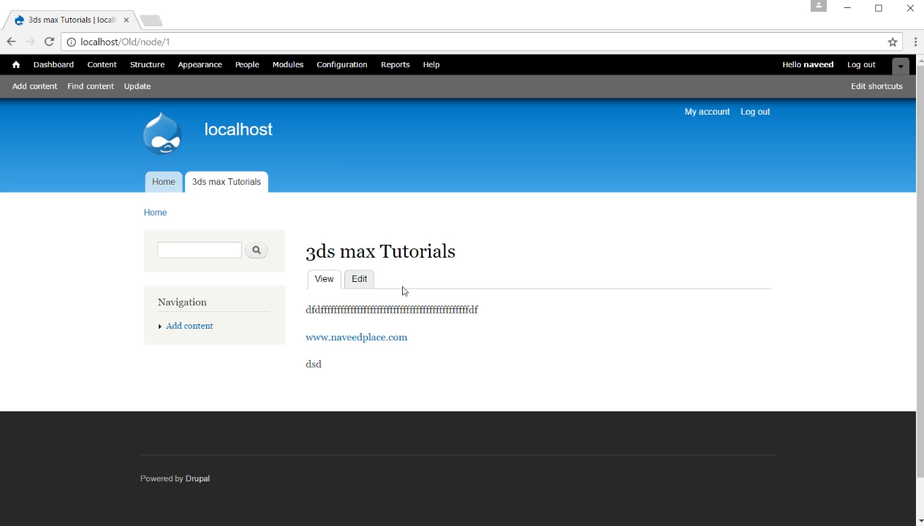
drag(363, 250, 489, 264)
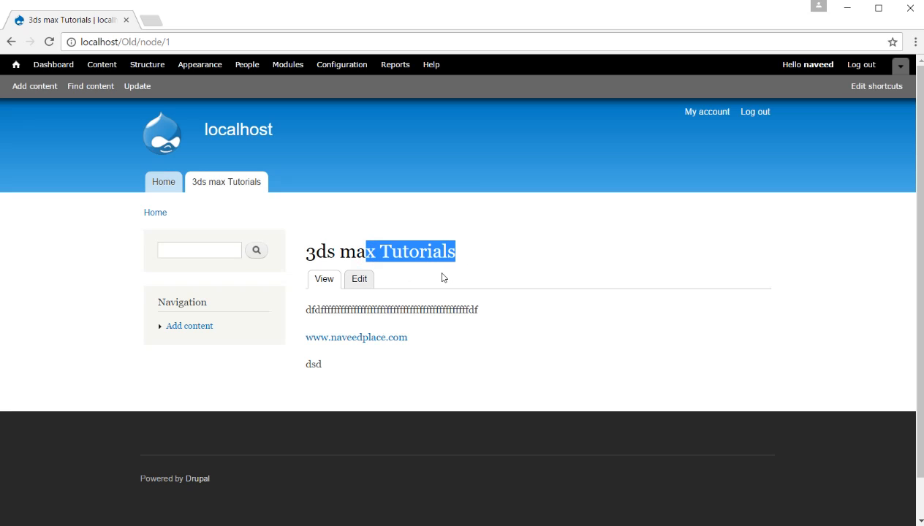
middle_click(366, 338)
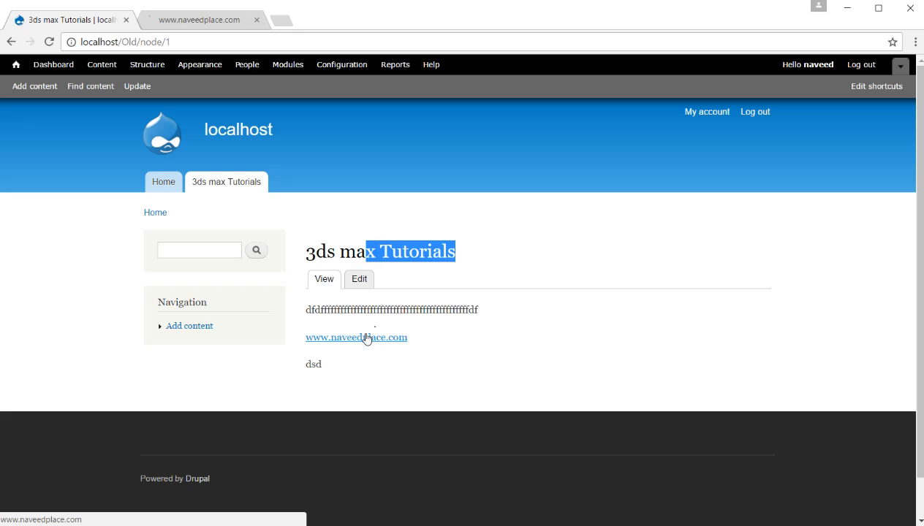
click(177, 23)
click(182, 41)
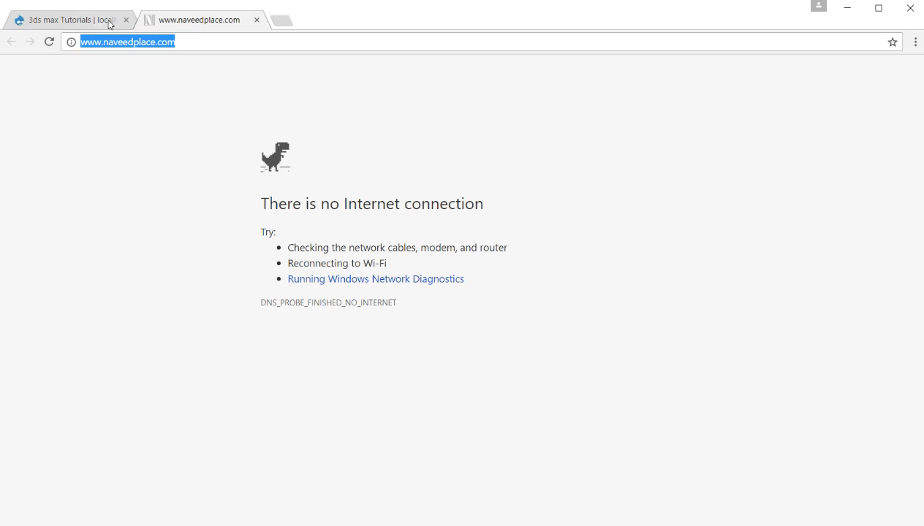
click(102, 22)
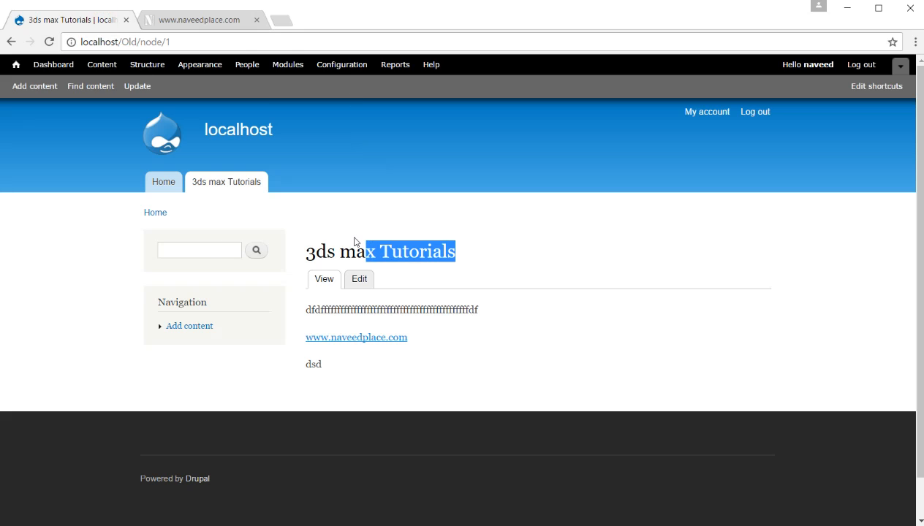
click(343, 347)
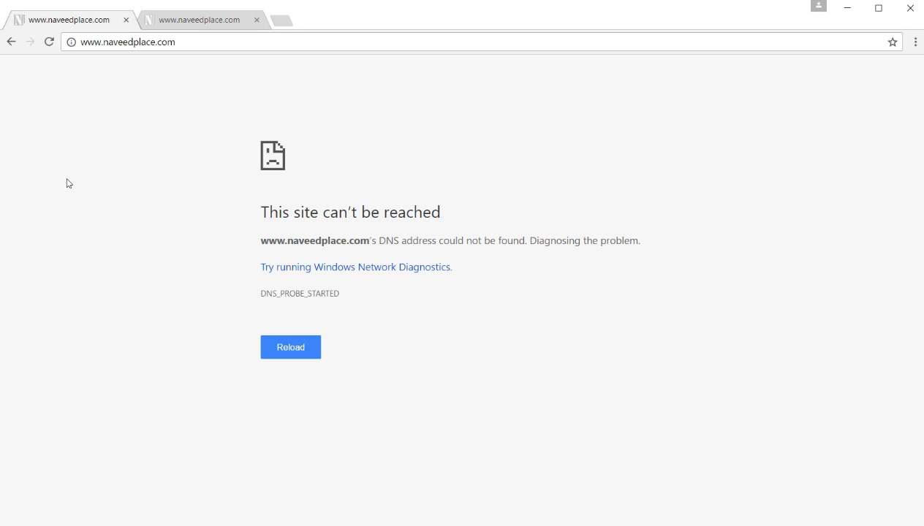
click(11, 42)
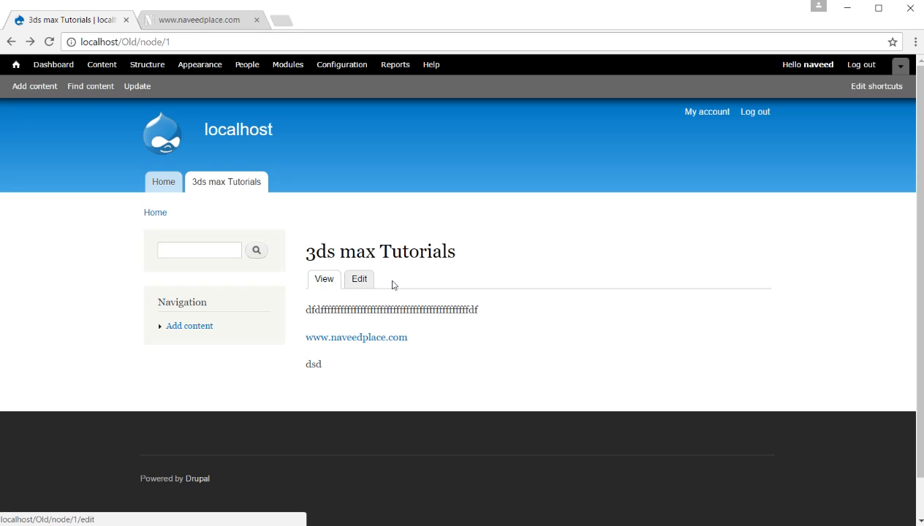
Step: Open the 3ds max Tutorials page for editing and inspect the menu link's description field and parent item options
click(359, 279)
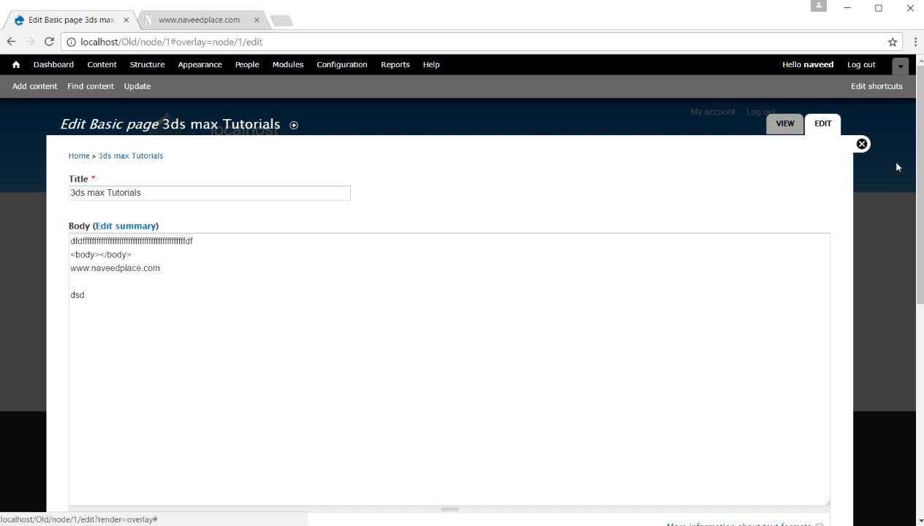
drag(919, 168, 919, 369)
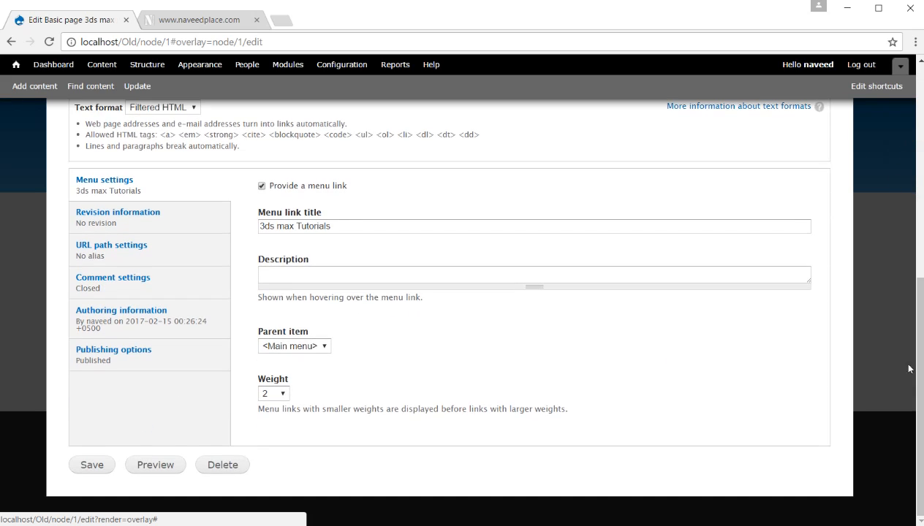
click(350, 281)
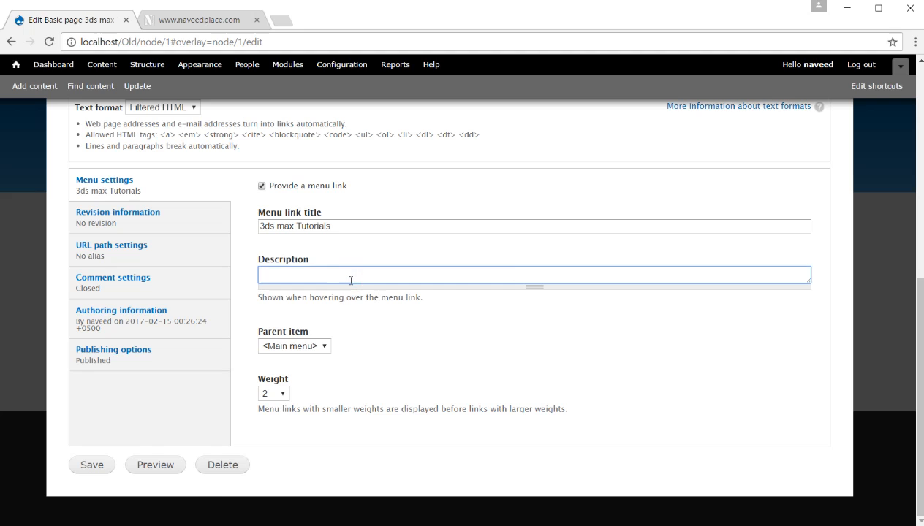
click(276, 351)
click(279, 347)
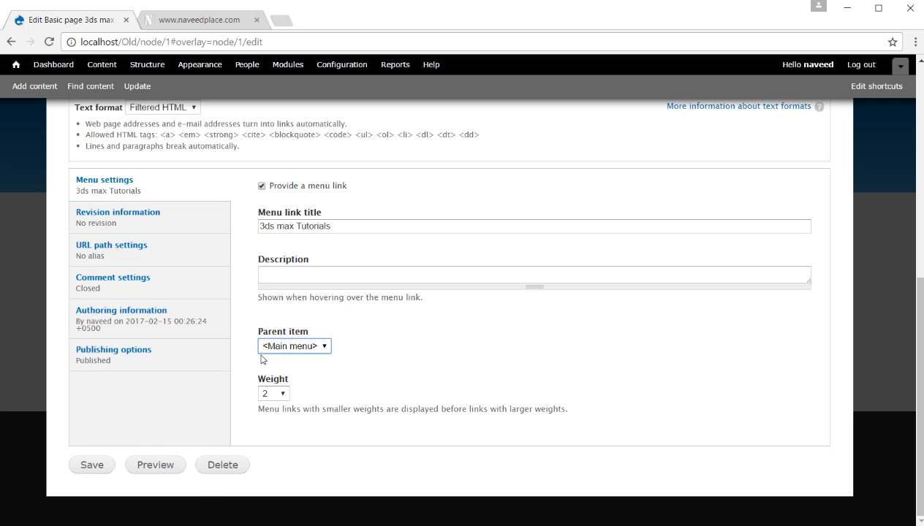
click(290, 348)
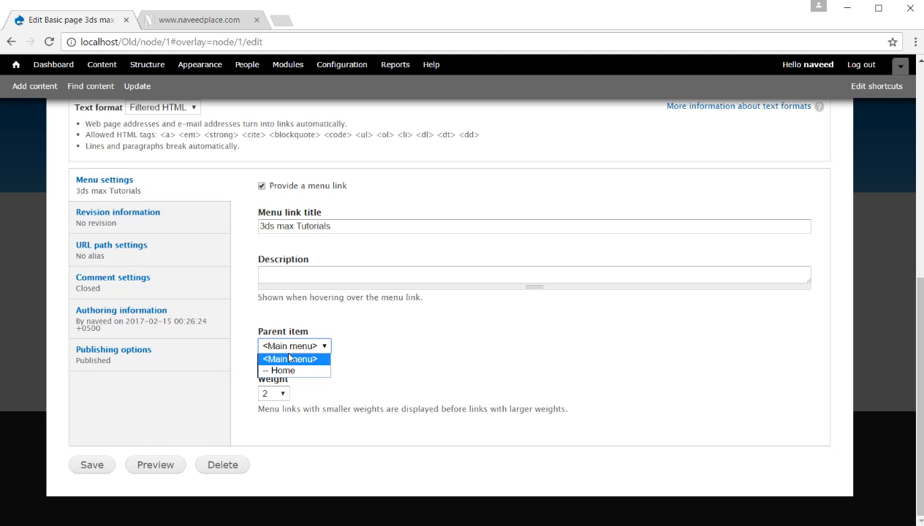
click(288, 354)
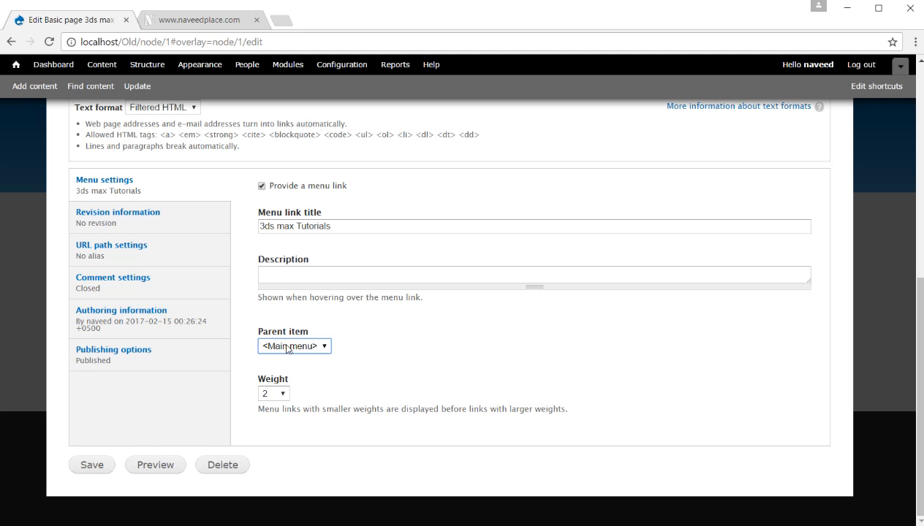
Step: Inspect the weight values available for the menu link without choosing a different one
scroll(288, 347, up, 5)
scroll(293, 342, down, 5)
click(274, 397)
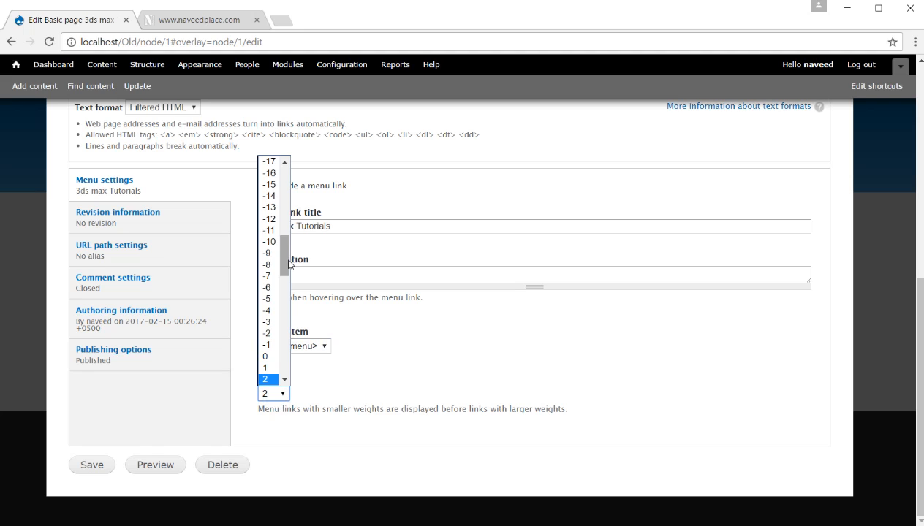
click(344, 398)
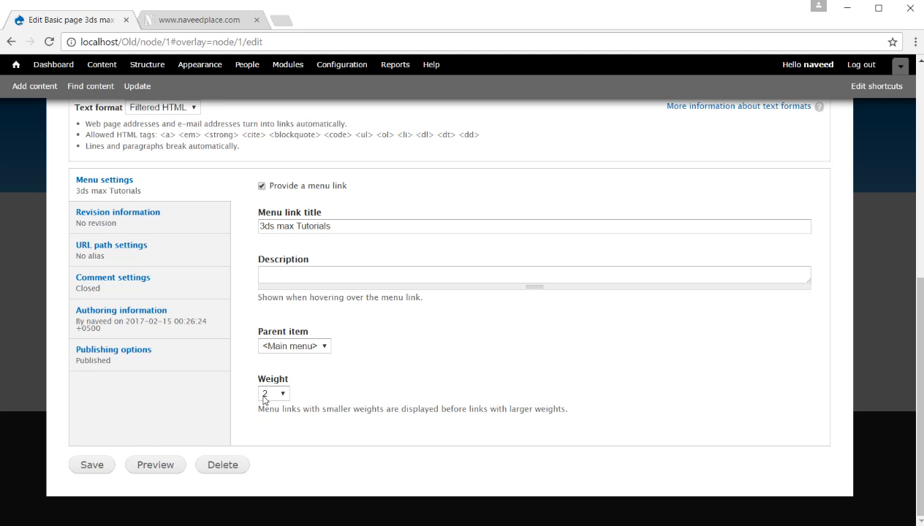
Step: Review the page's body and menu settings, and close the edit form without saving
scroll(265, 399, up, 6)
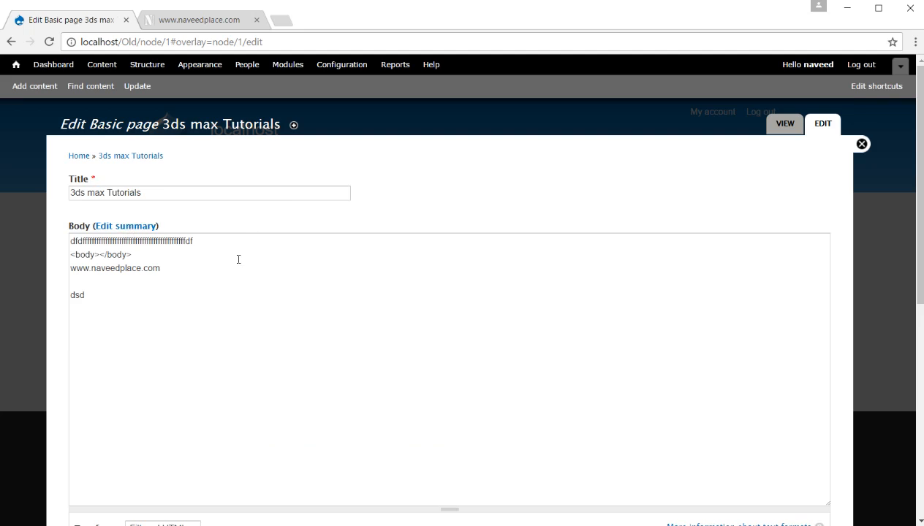
scroll(238, 253, down, 6)
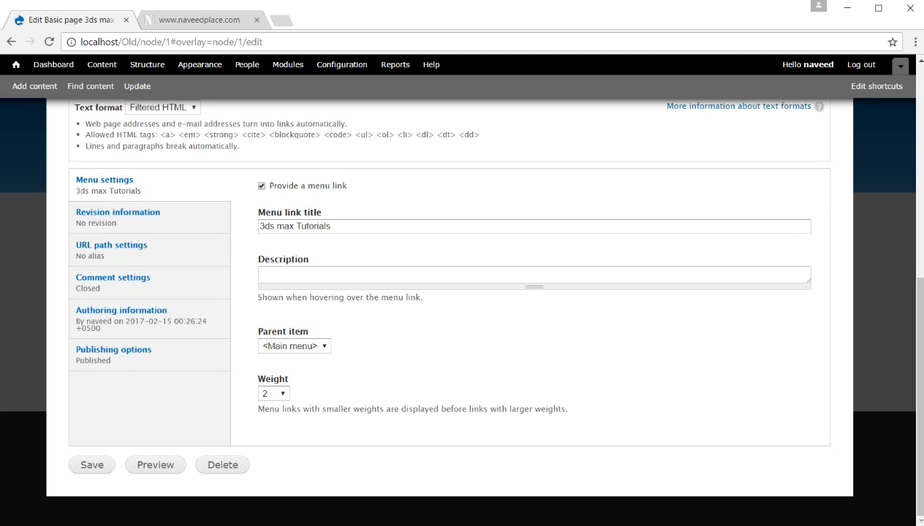
scroll(857, 239, up, 6)
click(861, 143)
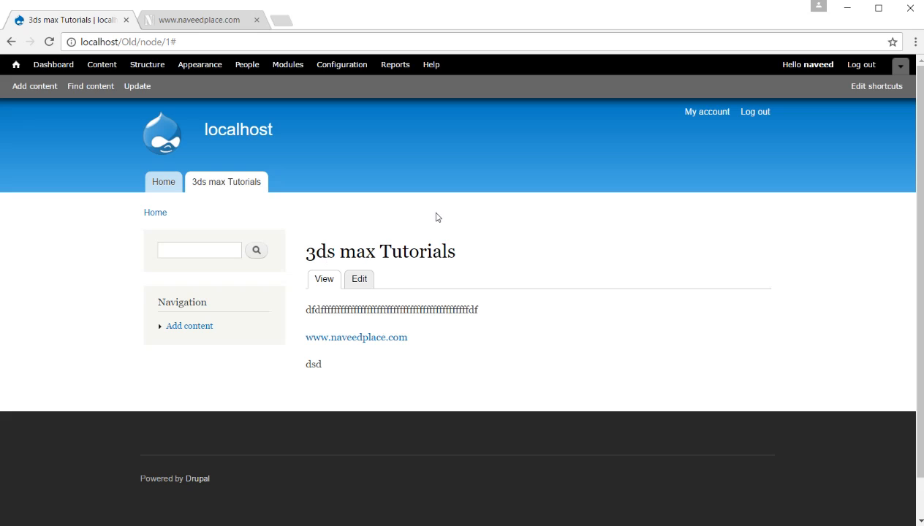
Step: Open the 3ds max Tutorials page for editing and inspect the range of weight values offered for its menu link
click(359, 278)
scroll(319, 293, down, 6)
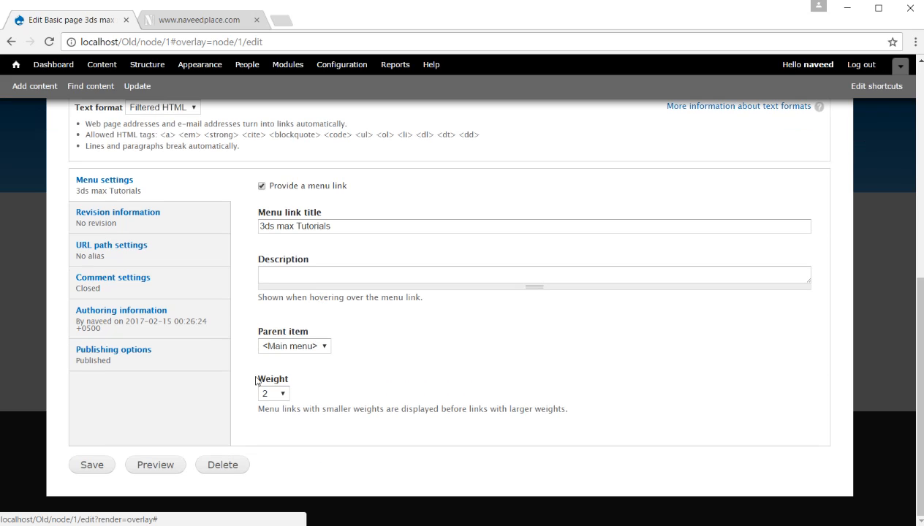
click(272, 393)
scroll(267, 365, down, 15)
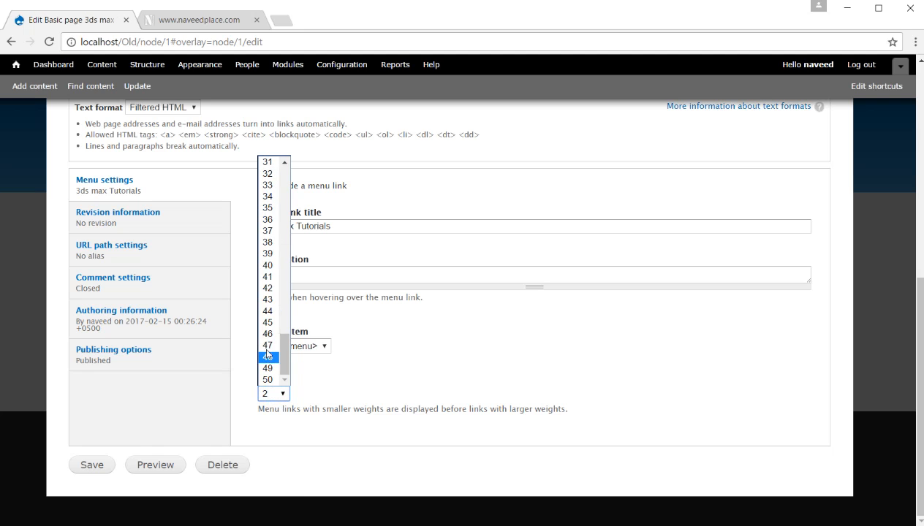
scroll(267, 277, up, 20)
click(402, 345)
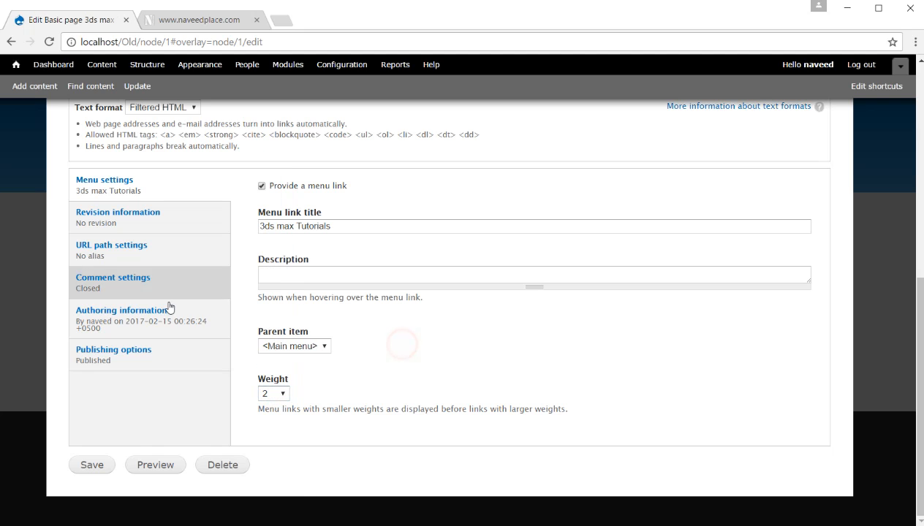
Step: Set the menu link's weight to 50 and inspect the negative weight values without choosing one
click(278, 400)
scroll(286, 365, down, 8)
click(269, 374)
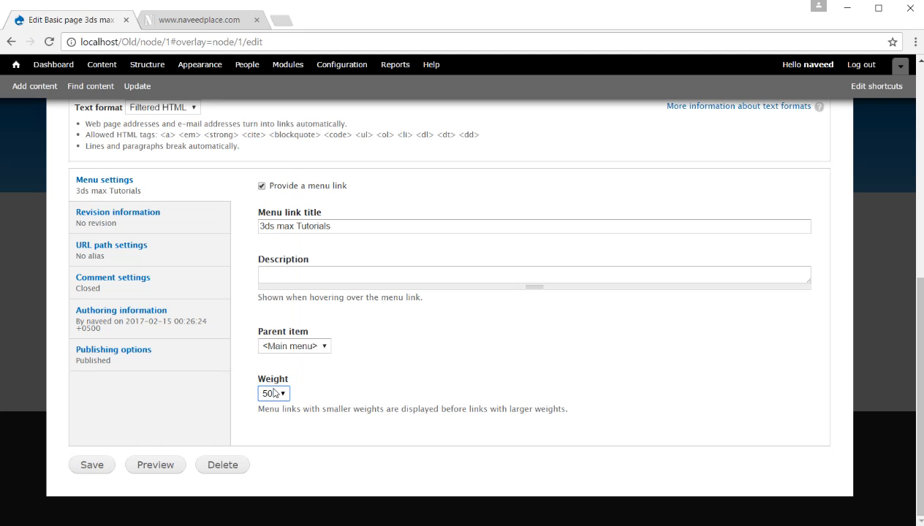
click(271, 395)
scroll(270, 223, up, 20)
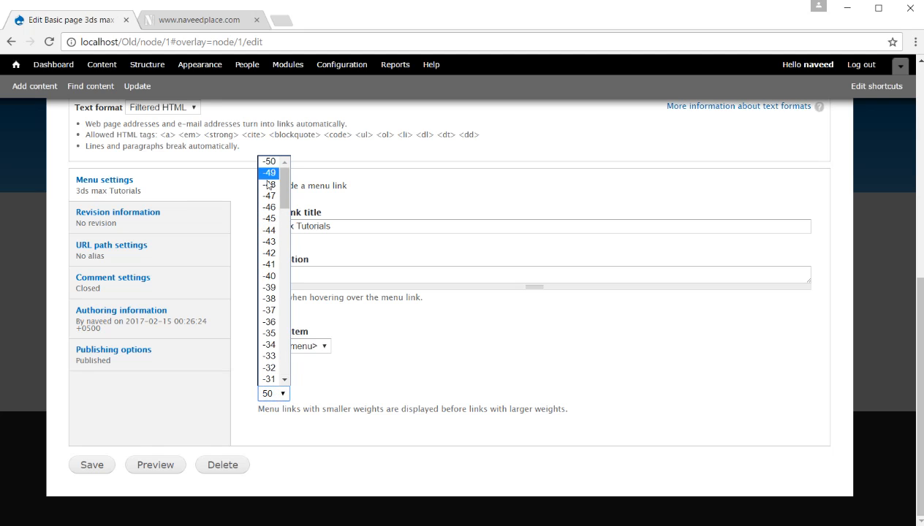
click(410, 411)
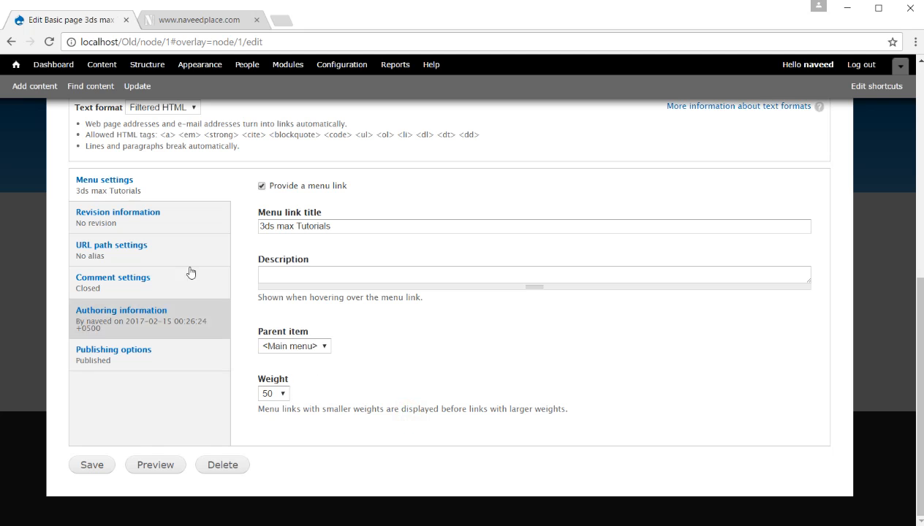
Step: Open the revision information settings and review the page's whole body text
click(169, 233)
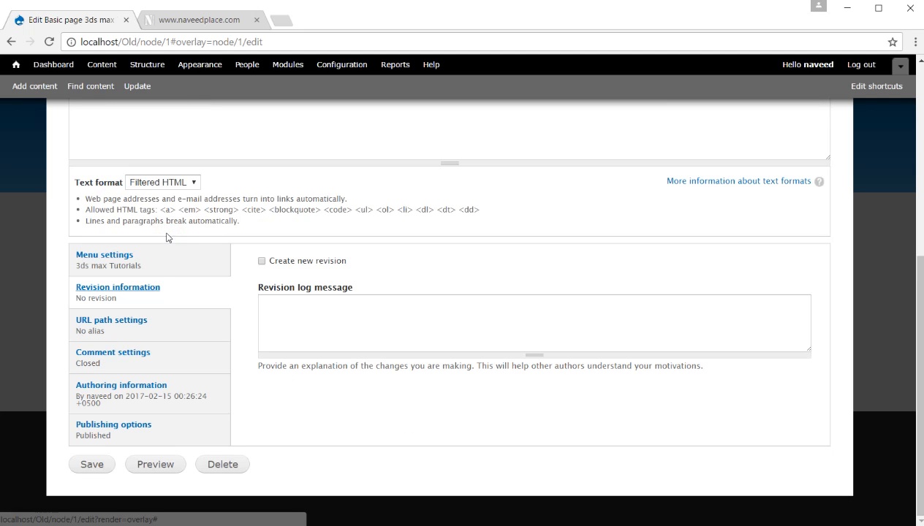
scroll(271, 278, up, 5)
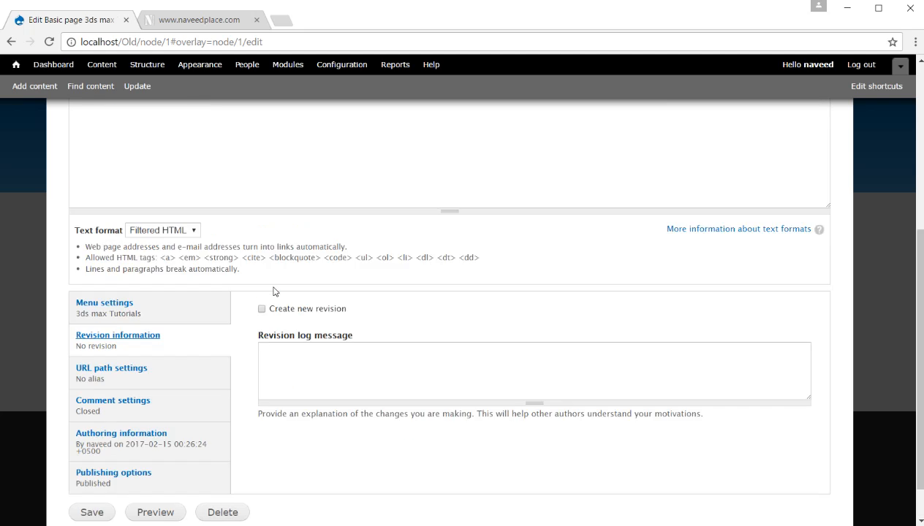
mouse_move(912, 192)
mouse_down()
mouse_move(917, 347)
mouse_move(915, 206)
mouse_up()
click(115, 263)
key(ctrl+a)
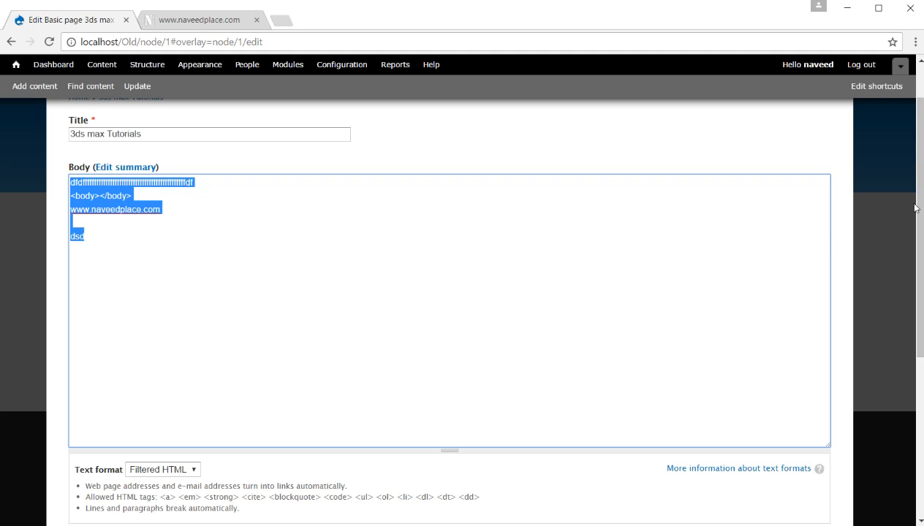
click(271, 264)
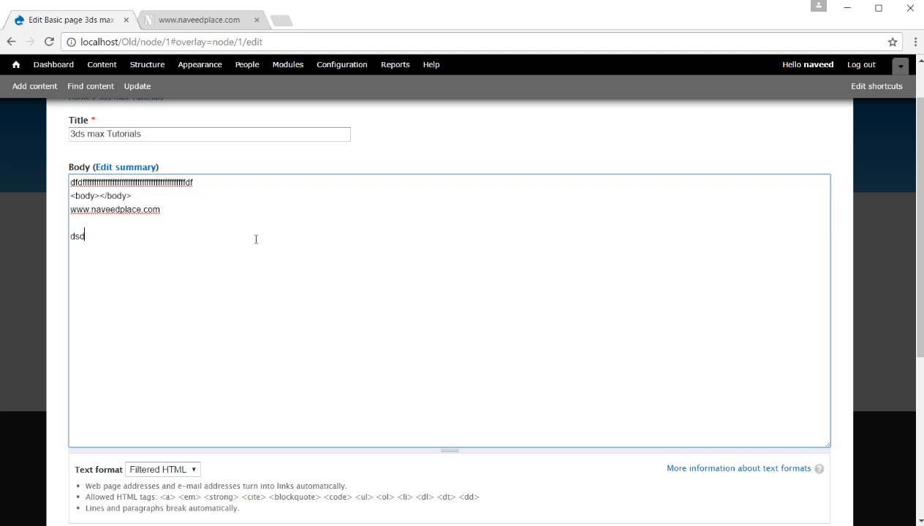
key(ctrl+a)
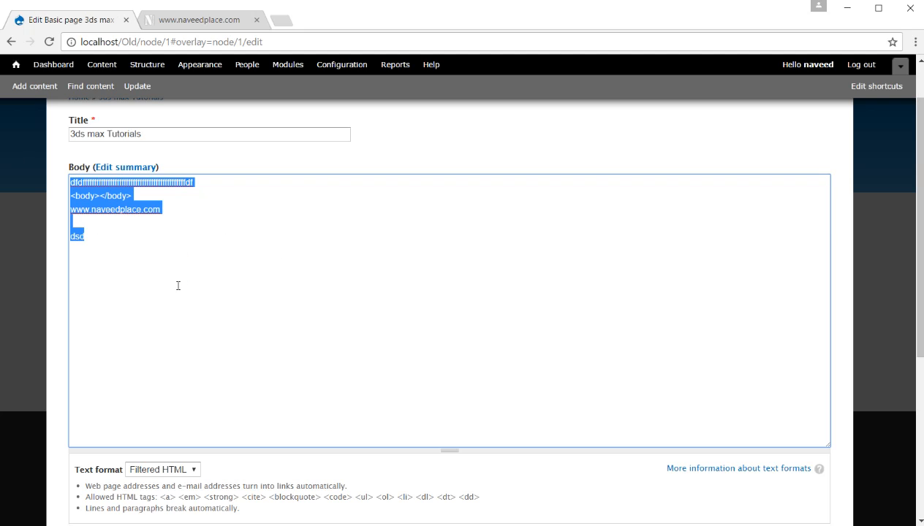
scroll(182, 288, down, 4)
scroll(192, 296, up, 5)
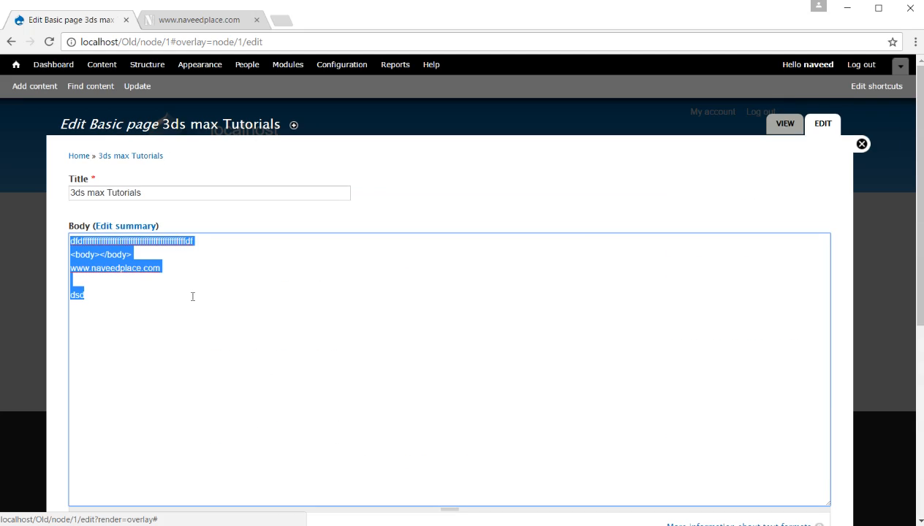
click(117, 325)
key(ctrl+a)
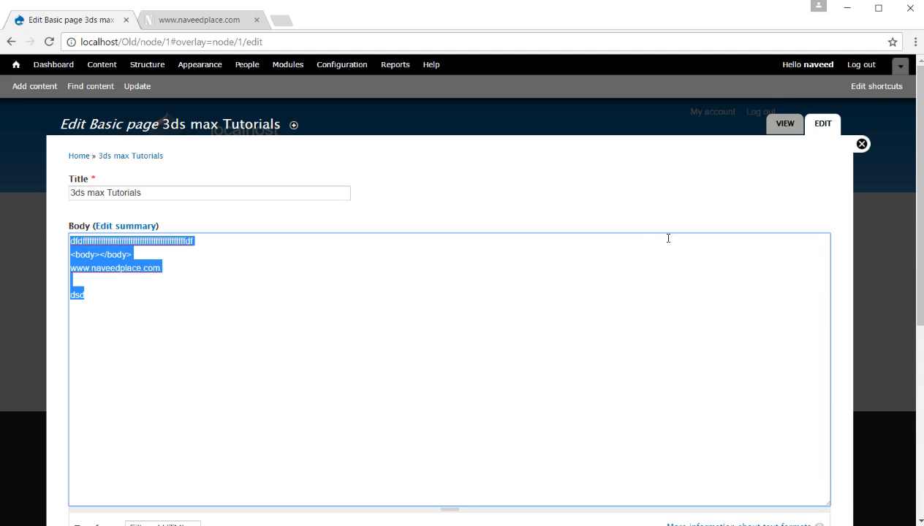
Step: Enable creating a new revision for the page, and disable it again
drag(918, 225, 913, 381)
click(306, 321)
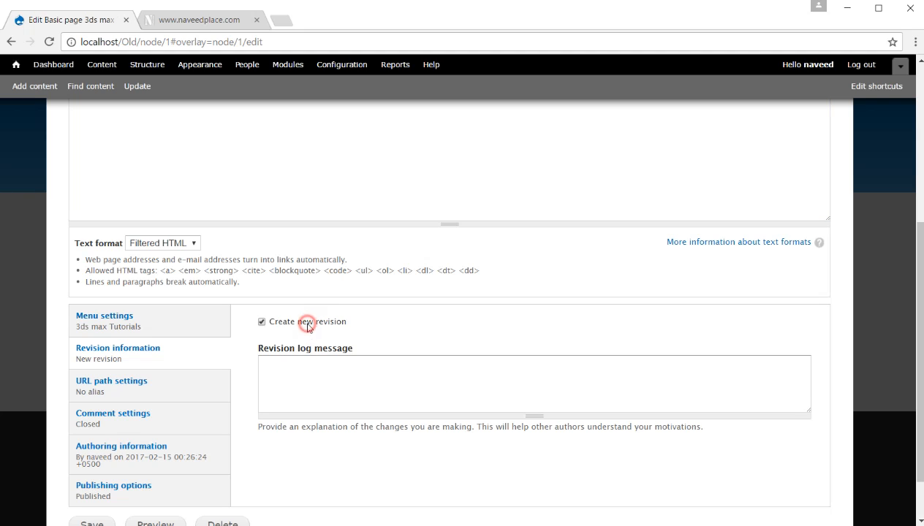
click(305, 321)
Step: View the URL path settings, leave the edit form without saving, and return to the 3ds max Tutorials page
click(103, 395)
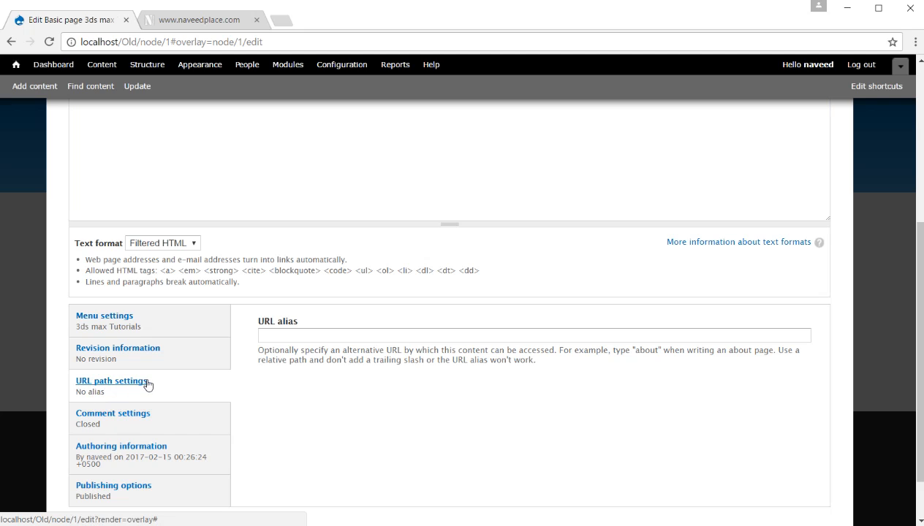
scroll(178, 245, up, 4)
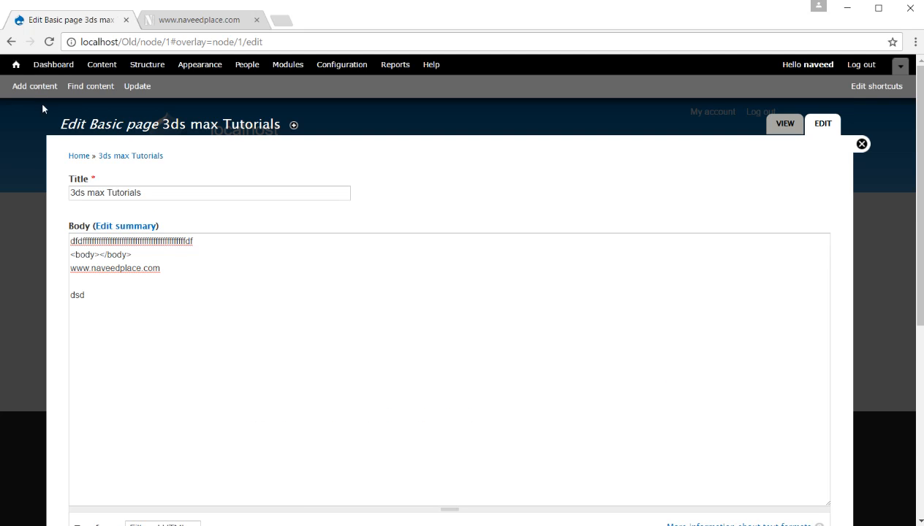
click(15, 64)
click(214, 184)
Step: Examine the node/1 part of the 3ds max Tutorials page's web address
drag(191, 42, 144, 42)
click(144, 42)
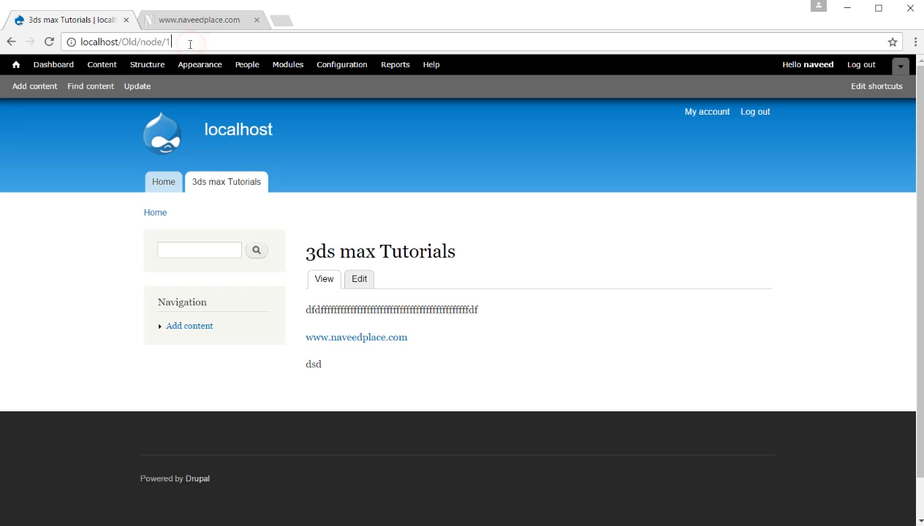
drag(203, 41, 146, 42)
click(217, 41)
drag(176, 41, 138, 42)
click(204, 43)
drag(203, 44, 152, 42)
click(140, 38)
Step: Give the 3ds max Tutorials page the URL alias myurl and save the page
click(356, 281)
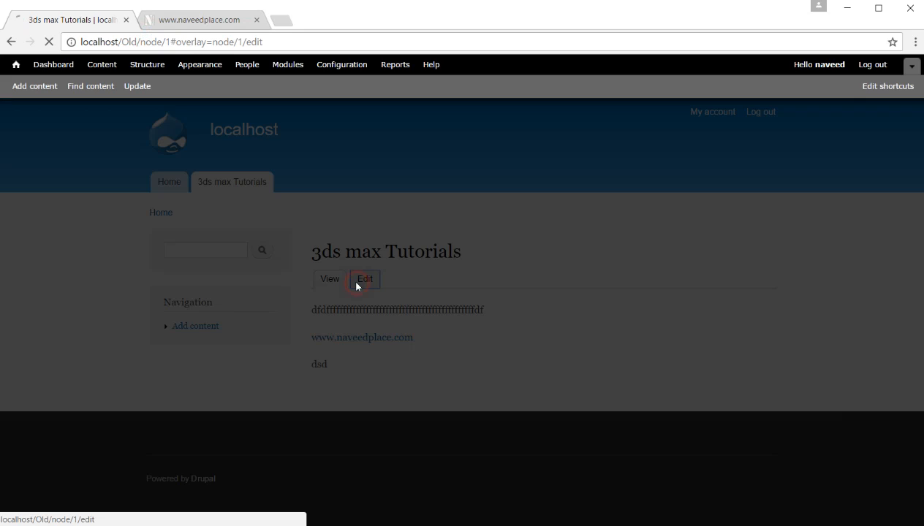
scroll(347, 287, down, 5)
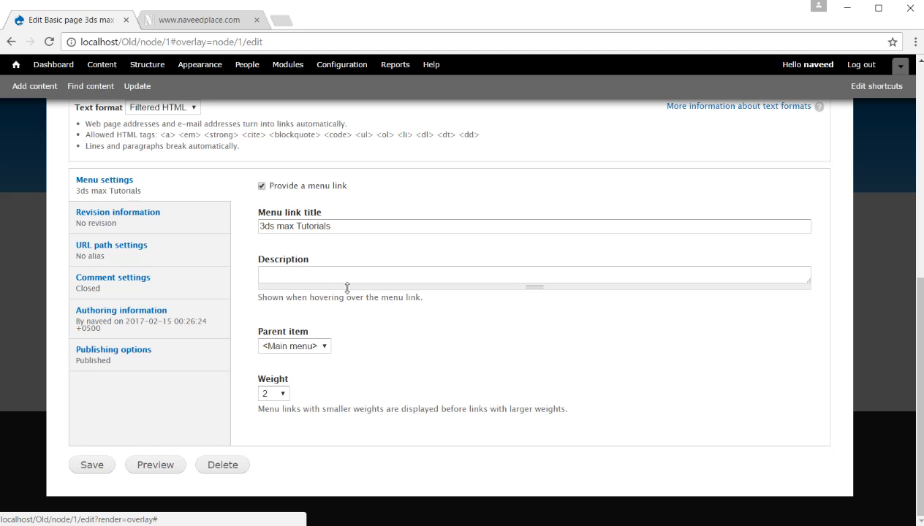
click(150, 257)
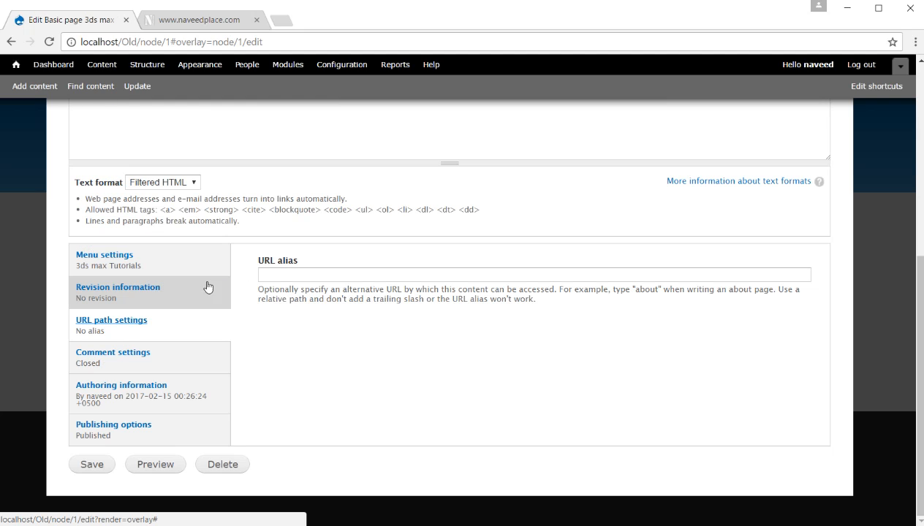
click(330, 276)
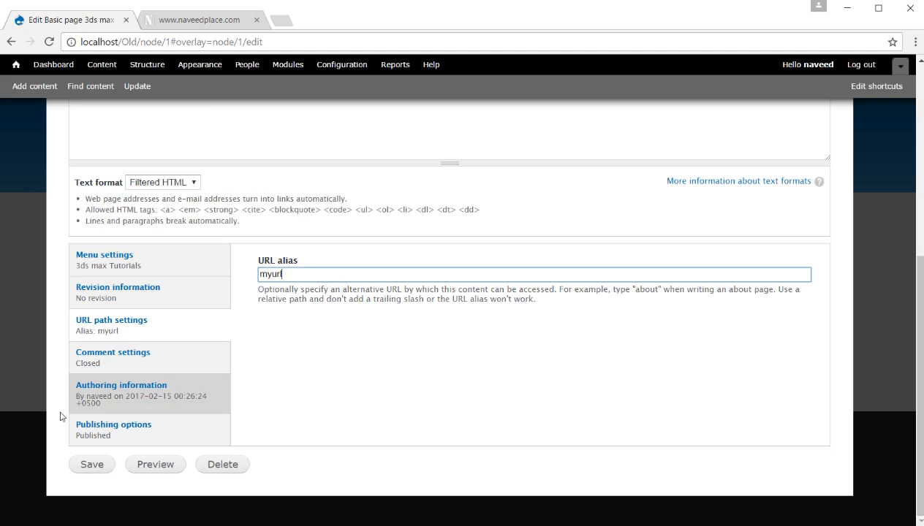
click(96, 466)
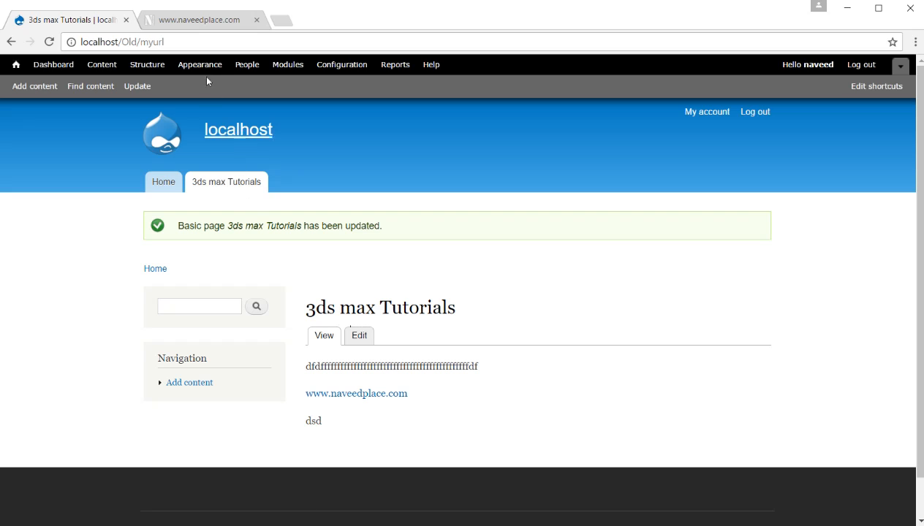
Step: Examine each part of the saved page's web address, including the myurl alias
click(81, 41)
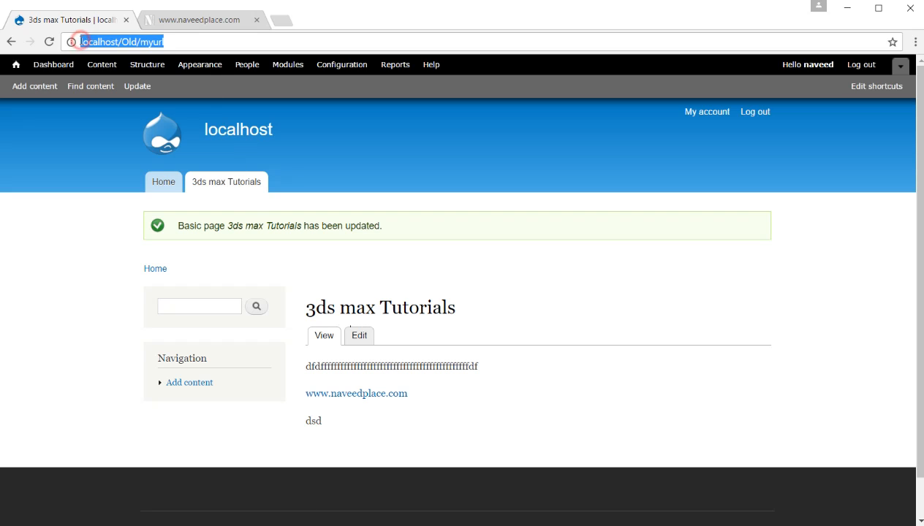
click(129, 42)
drag(93, 42, 72, 41)
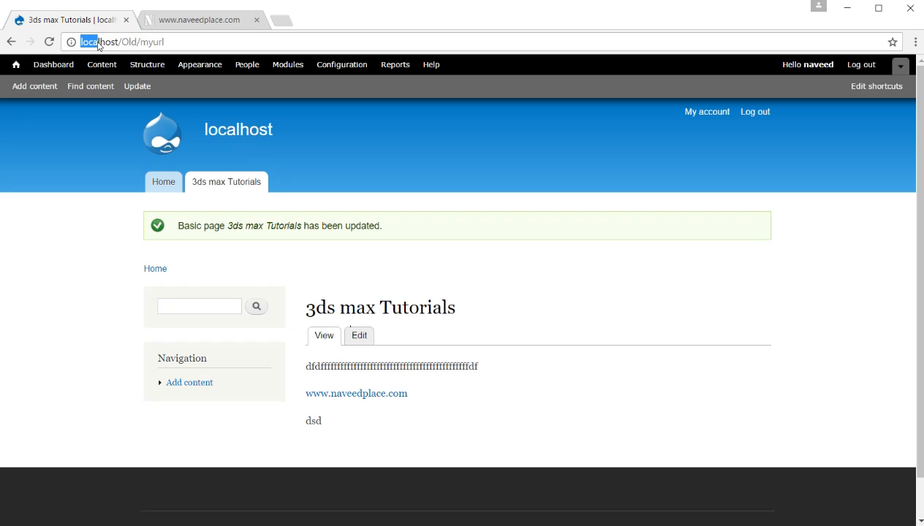
drag(105, 42, 130, 42)
drag(187, 41, 140, 42)
drag(391, 296, 158, 356)
click(174, 39)
drag(174, 38, 142, 43)
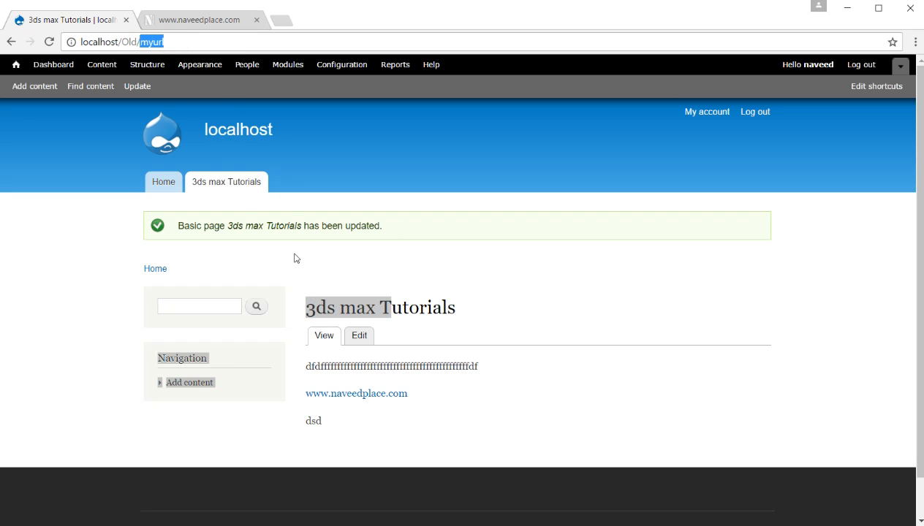
Step: Reopen the 3ds max Tutorials page for editing and review its URL alias and comment settings
click(356, 341)
scroll(198, 342, down, 5)
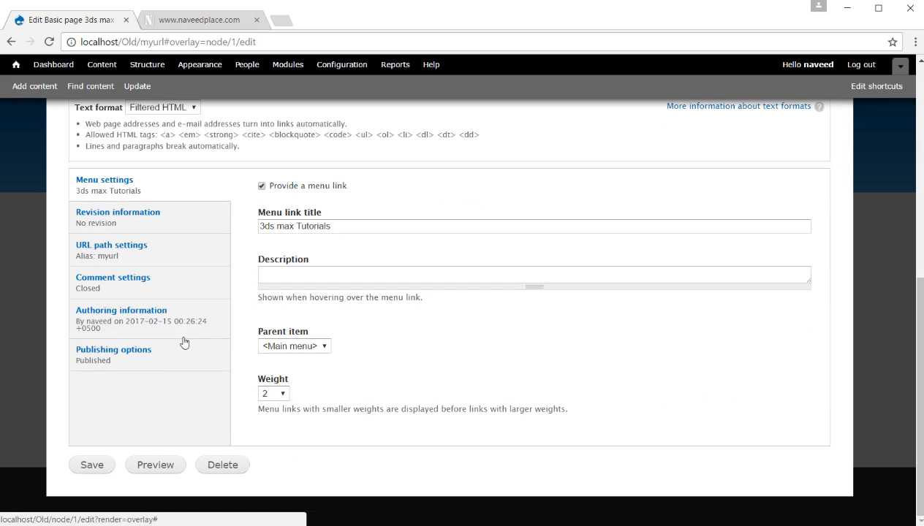
click(137, 250)
drag(283, 275, 217, 271)
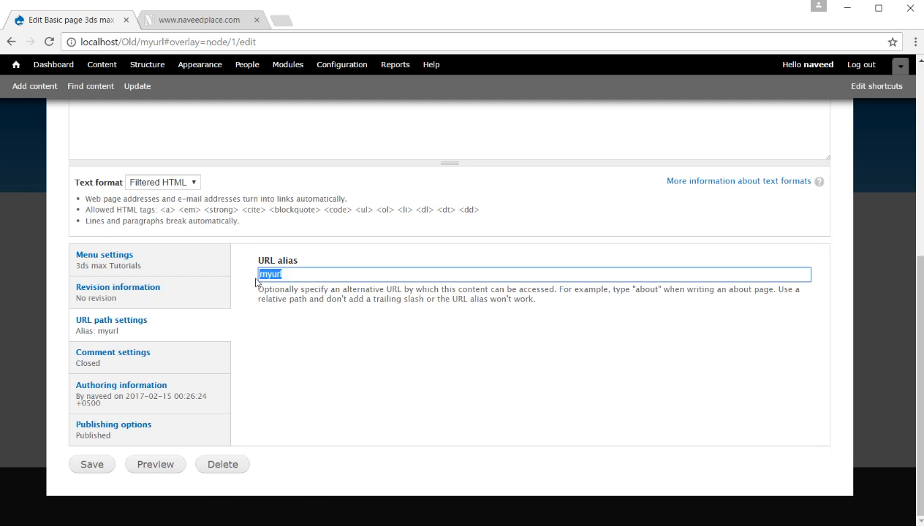
click(150, 355)
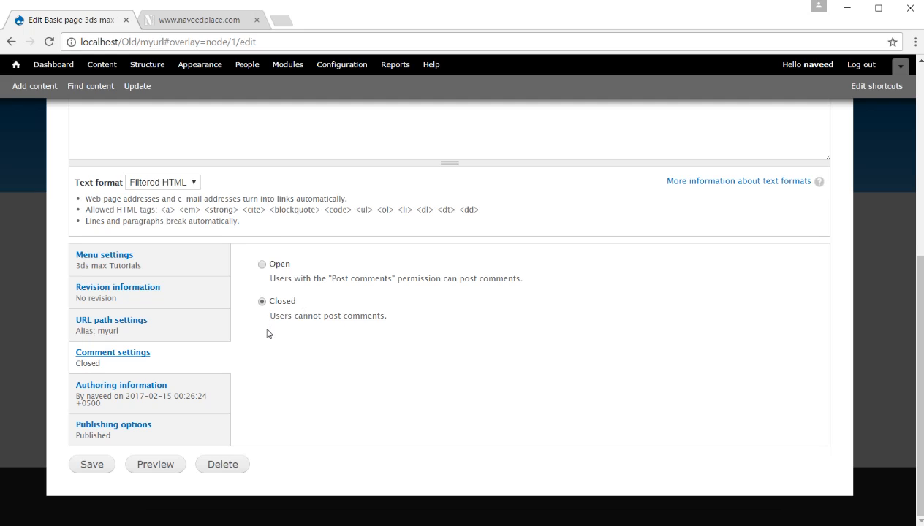
Step: Review the page's authoring information, including the author name and the authored-on date
click(144, 395)
double_click(324, 275)
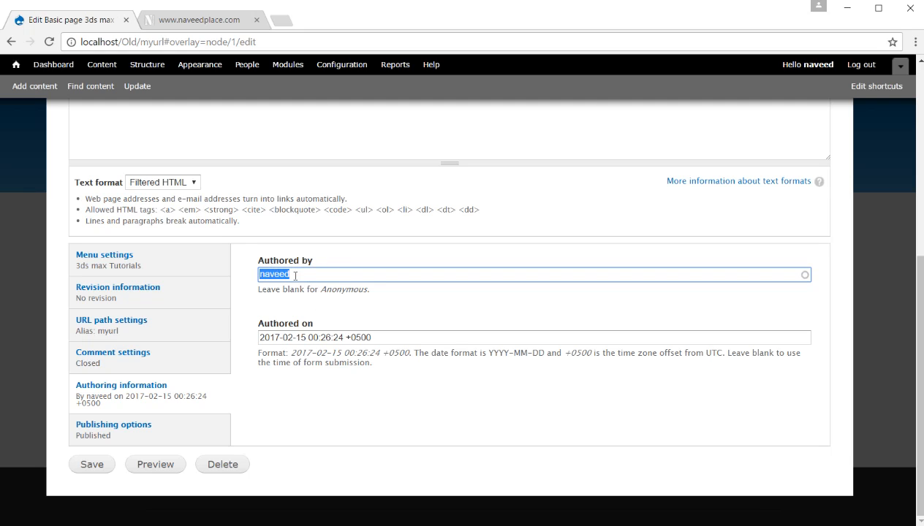
drag(322, 274, 205, 273)
drag(400, 337, 226, 336)
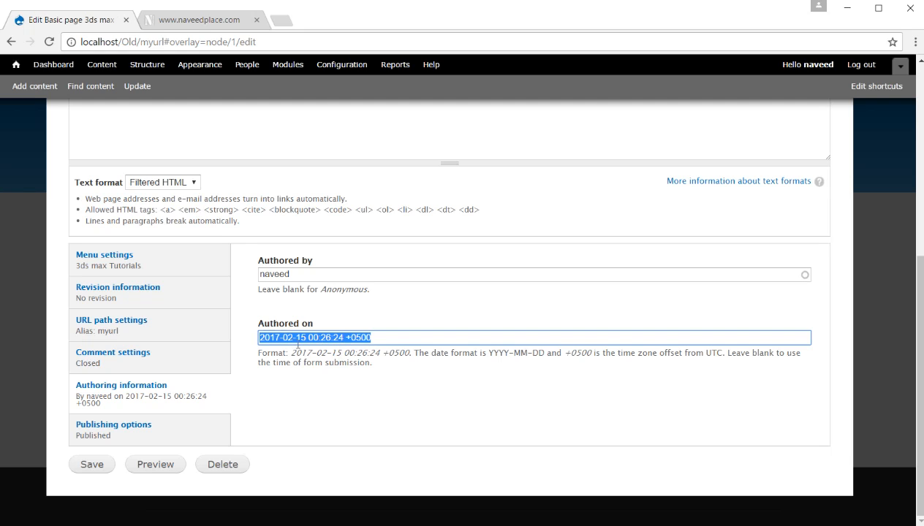
Step: Promote the 3ds max Tutorials page to the front page, save it, and open the site's home page
click(147, 429)
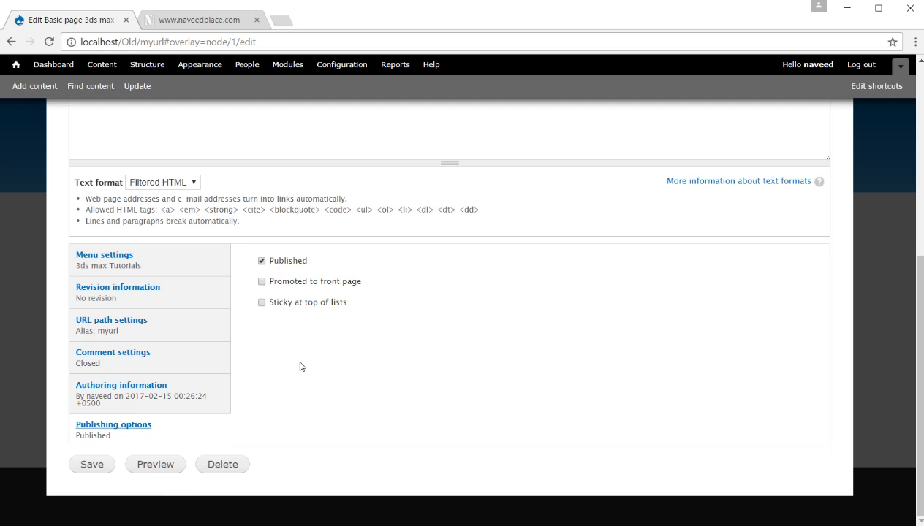
scroll(300, 366, up, 5)
scroll(261, 361, down, 5)
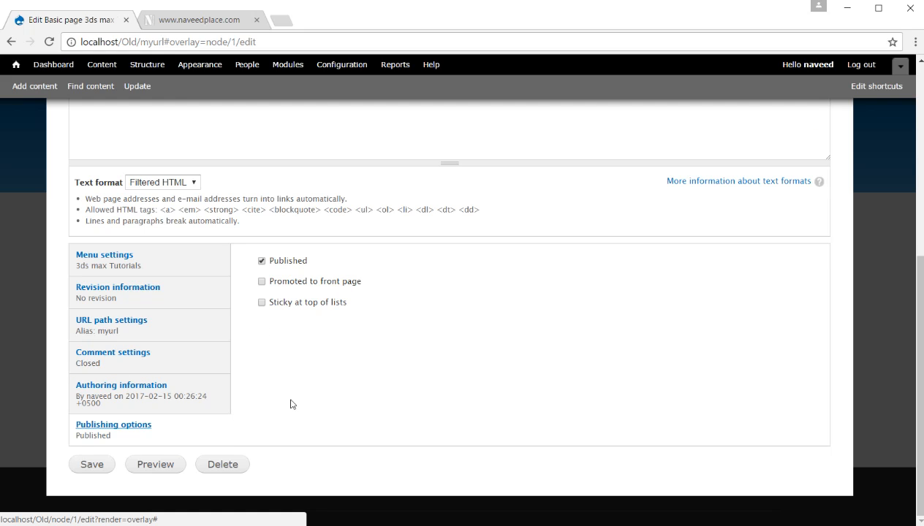
scroll(287, 410, up, 5)
scroll(286, 411, down, 5)
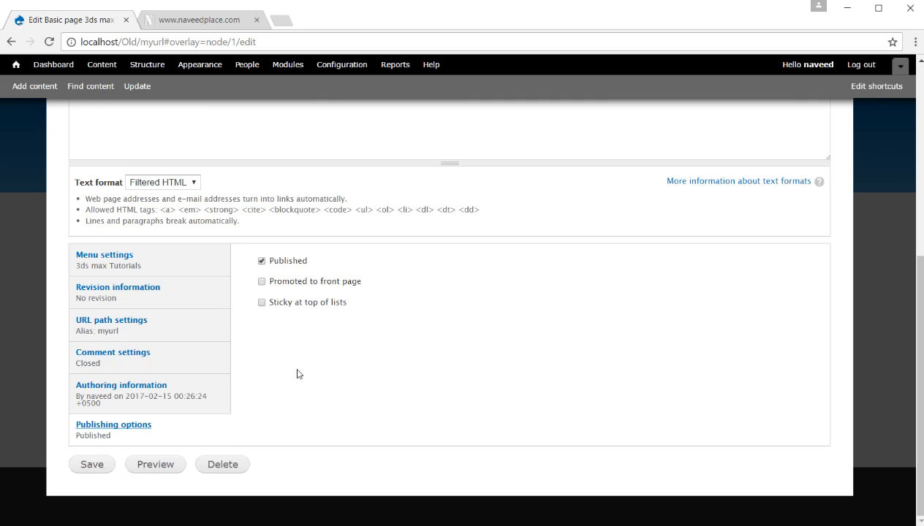
click(286, 283)
click(88, 462)
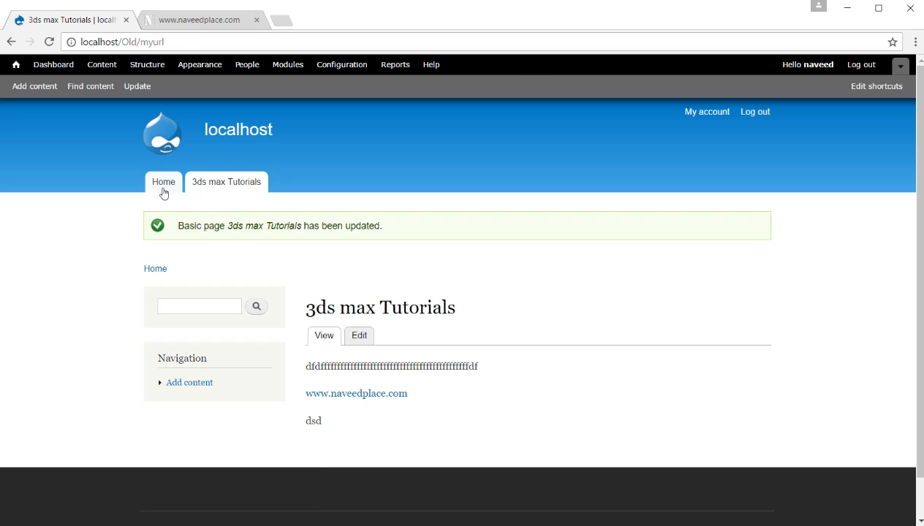
click(163, 190)
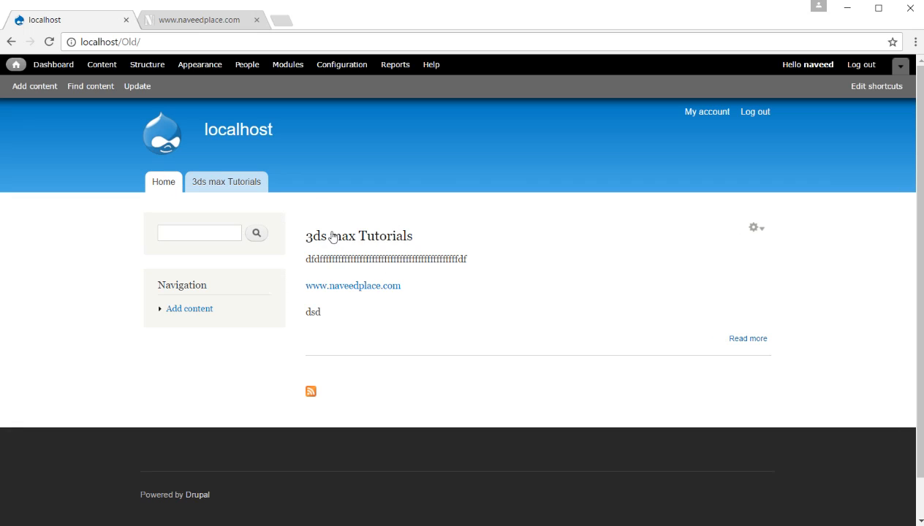
Step: Compare the full 3ds max Tutorials page with its promoted entry on the site's home page
click(231, 186)
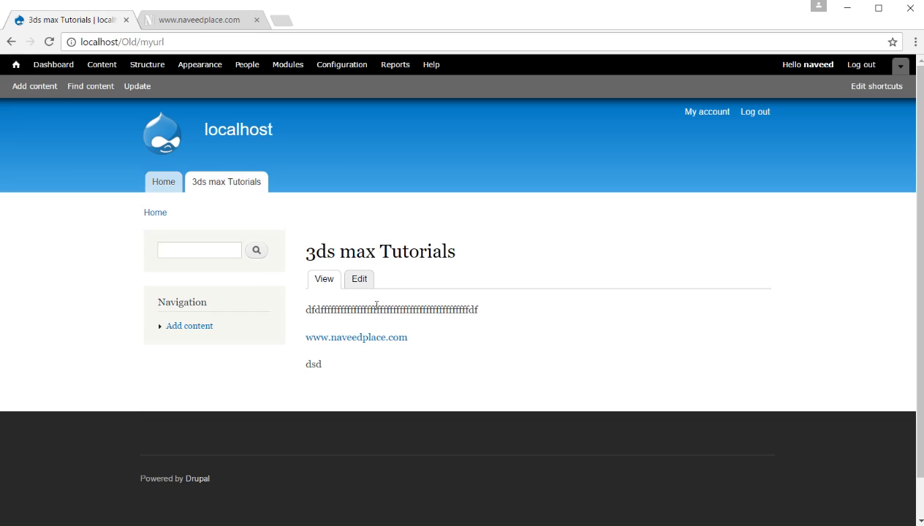
click(150, 182)
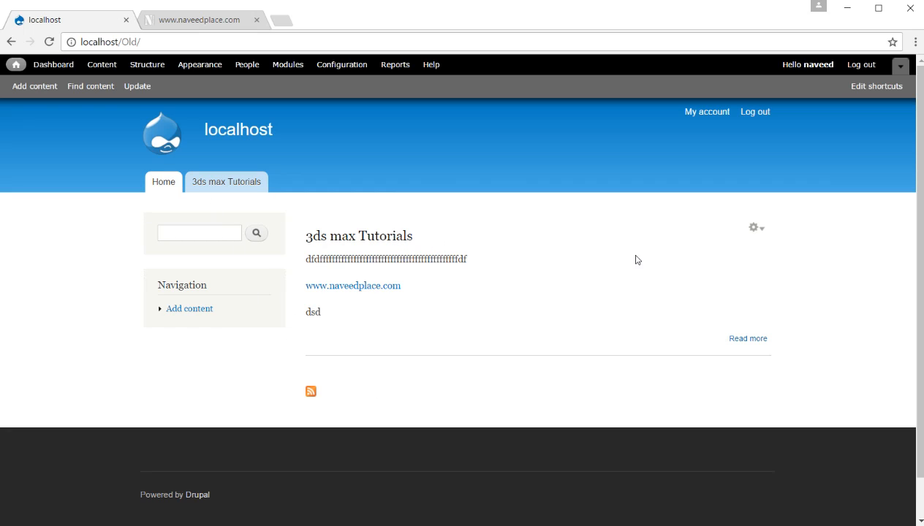
click(239, 184)
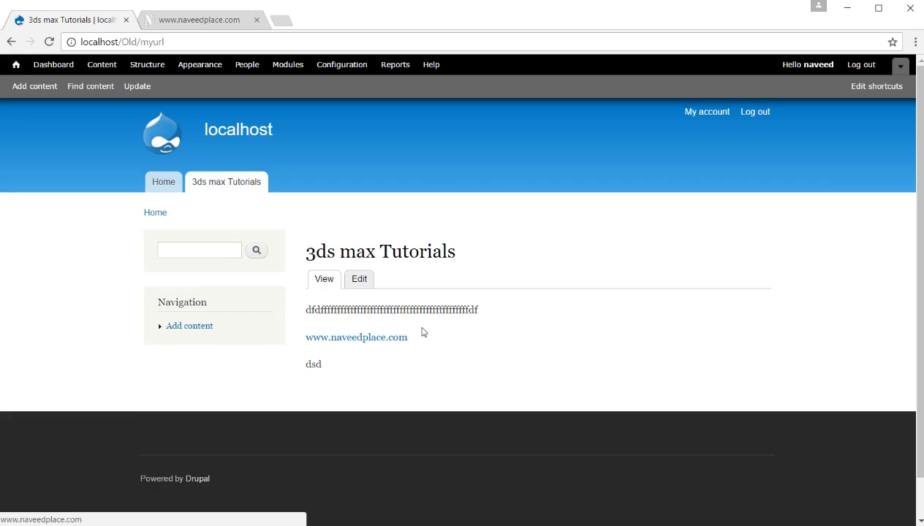
Step: Edit the 3ds max Tutorials page to make it sticky at top of lists, and save it
click(359, 278)
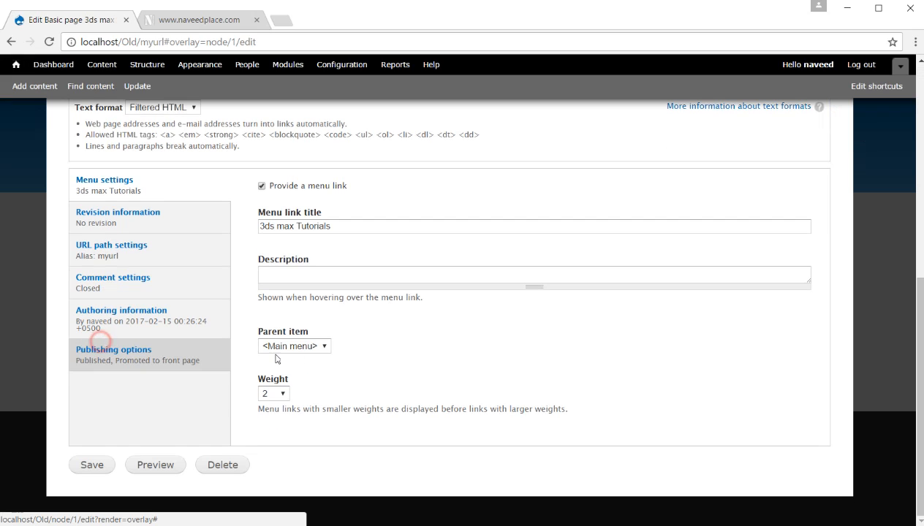
click(181, 359)
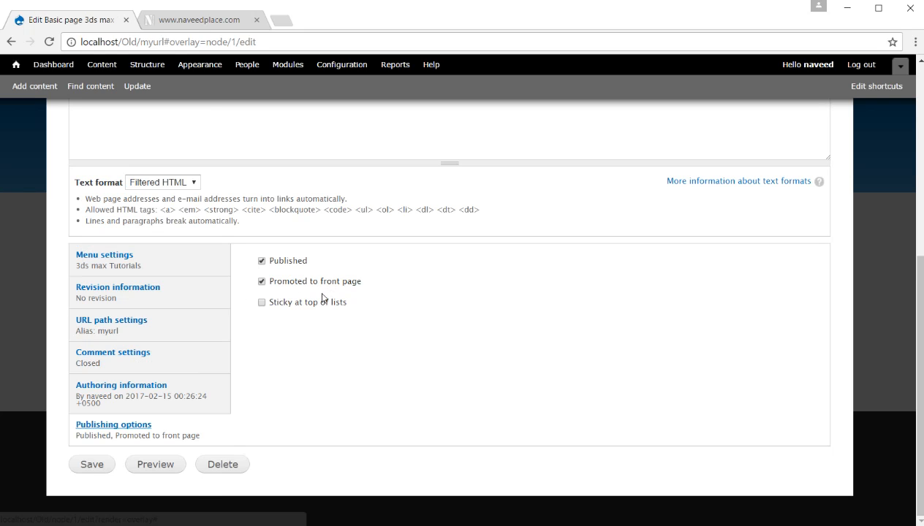
click(295, 303)
click(80, 463)
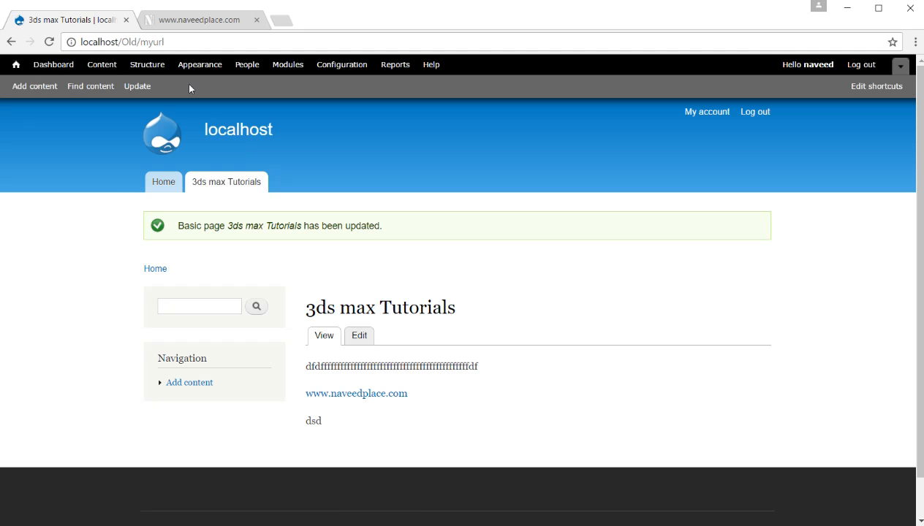
Step: Create and save a Basic page titled "asdasa" with the body text "asas", keeping the default settings
click(38, 87)
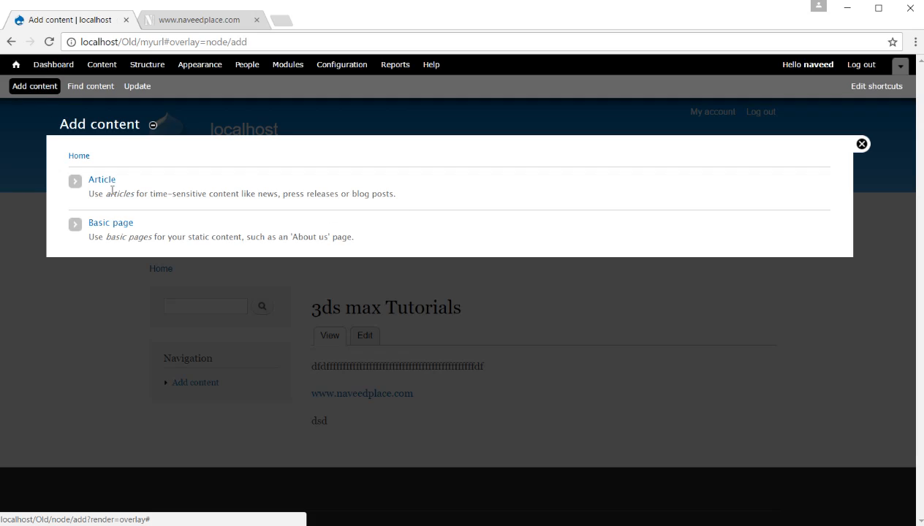
click(110, 224)
click(142, 200)
text(asdasa)
click(146, 295)
text(asas)
scroll(151, 302, down, 5)
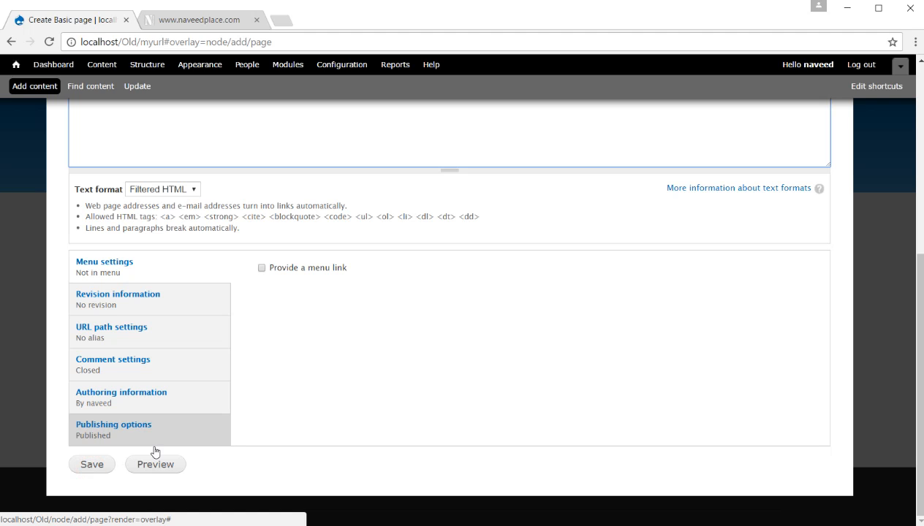
click(97, 464)
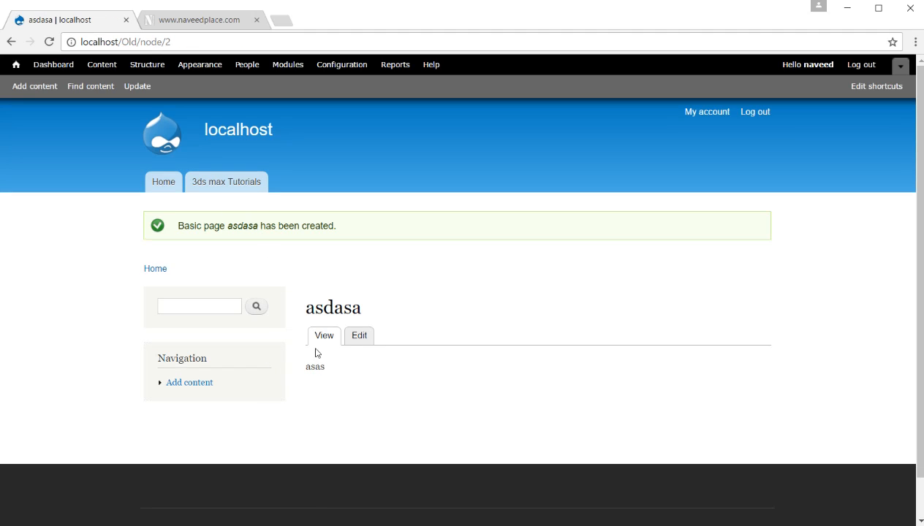
Step: Check how the sticky 3ds max Tutorials entry is displayed on the home page compared with its own page
click(153, 189)
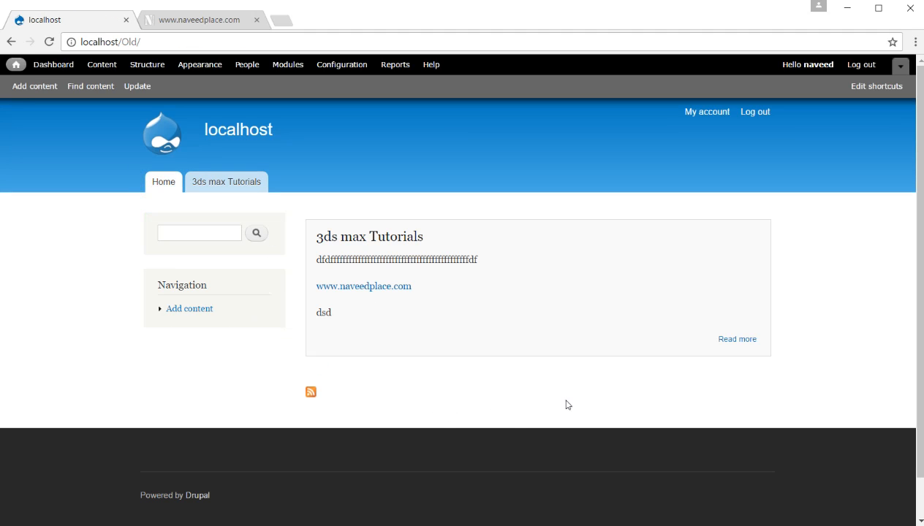
click(241, 181)
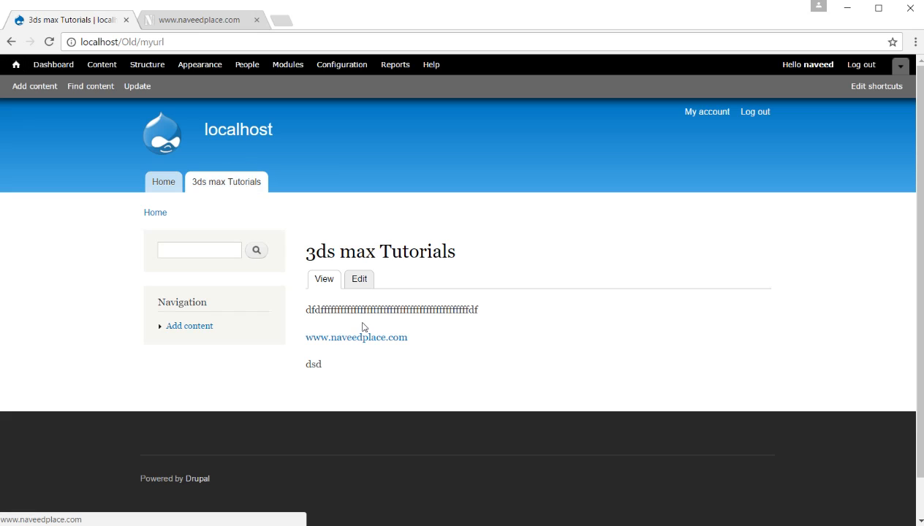
click(155, 182)
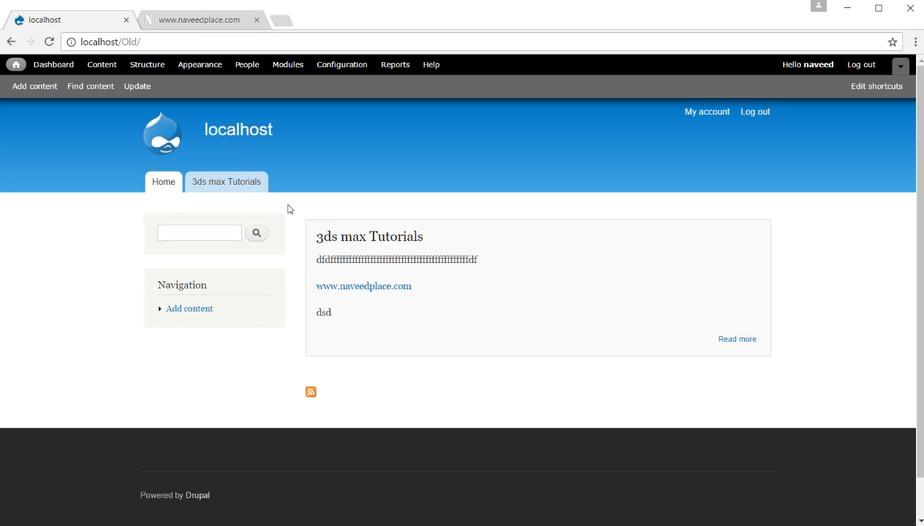
Step: Review the publishing options in the 3ds max Tutorials edit form, close it without saving, and return to the home page
click(216, 182)
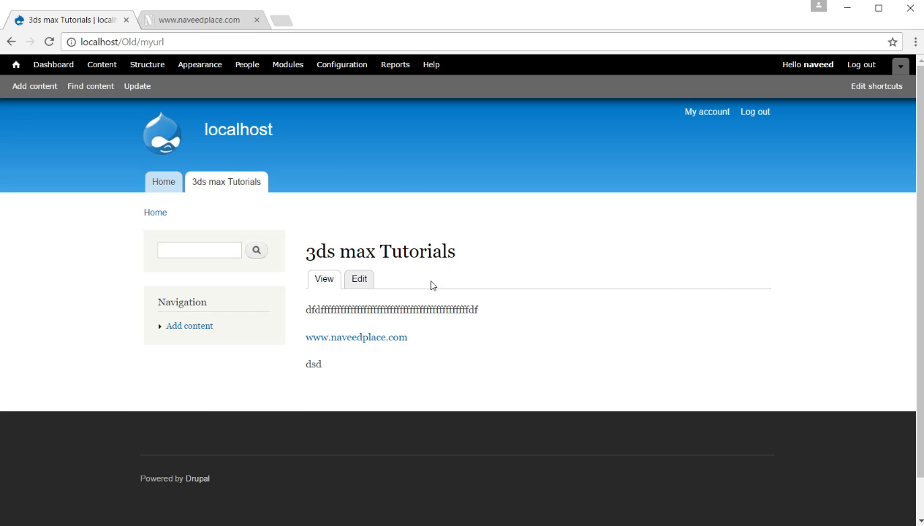
click(359, 278)
scroll(351, 328, down, 5)
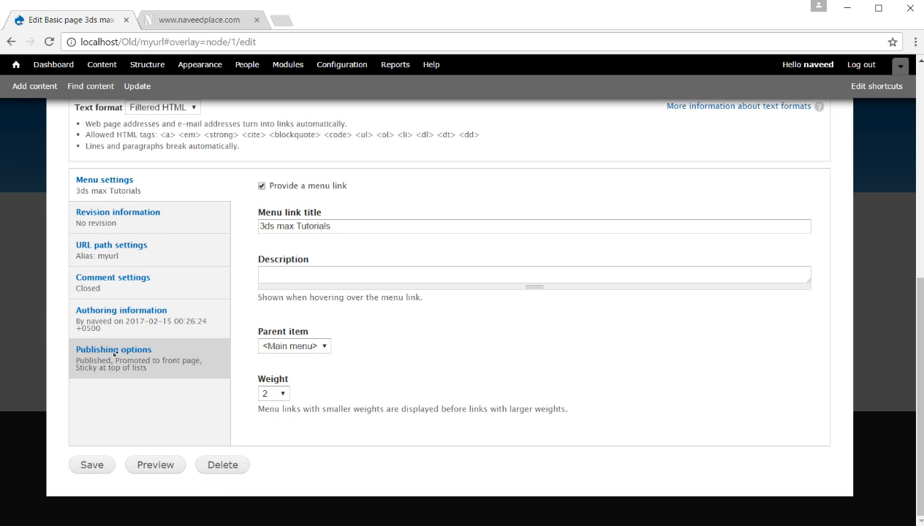
click(171, 369)
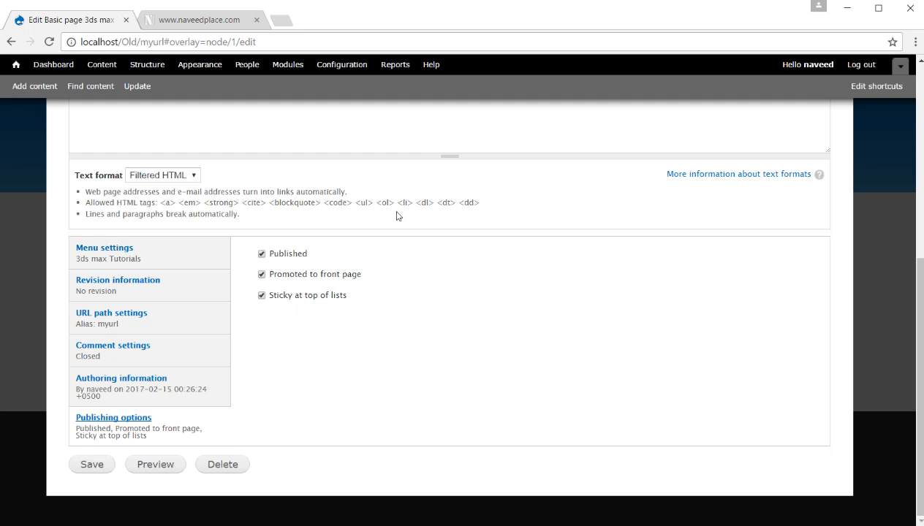
scroll(443, 239, up, 5)
scroll(410, 324, down, 5)
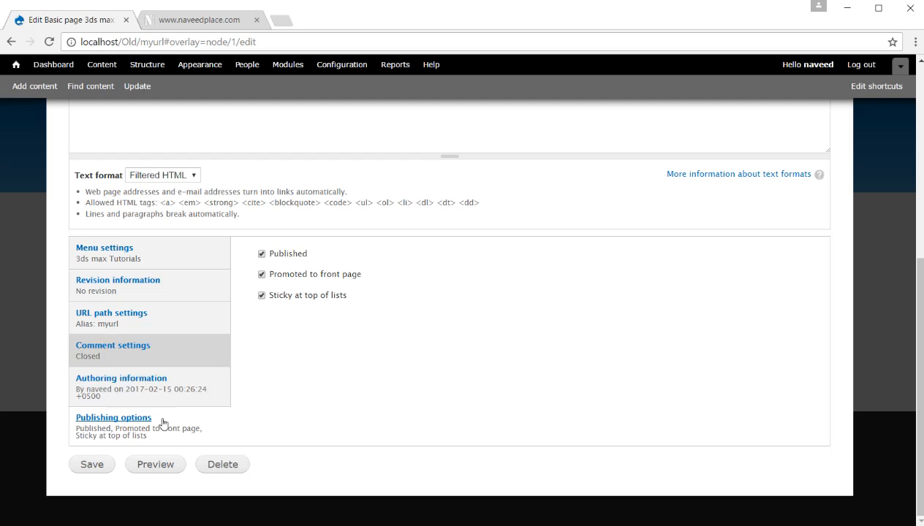
scroll(308, 433, up, 5)
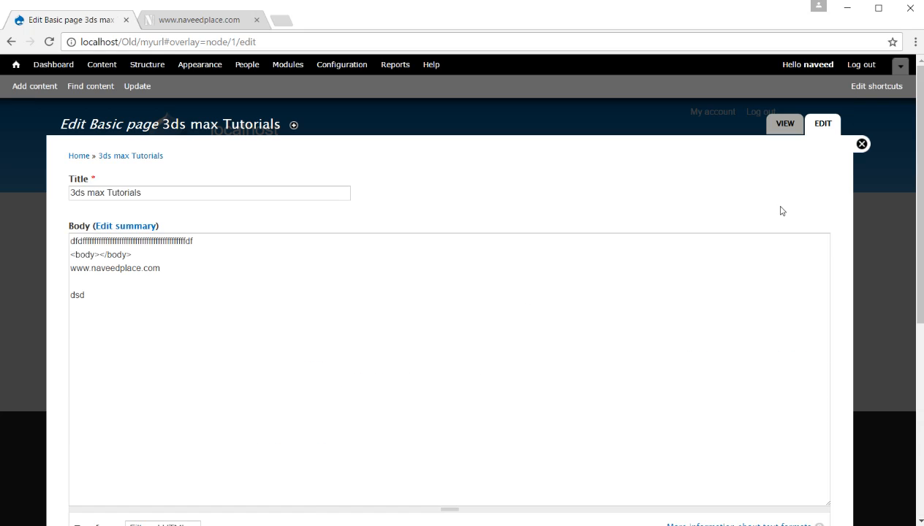
click(862, 144)
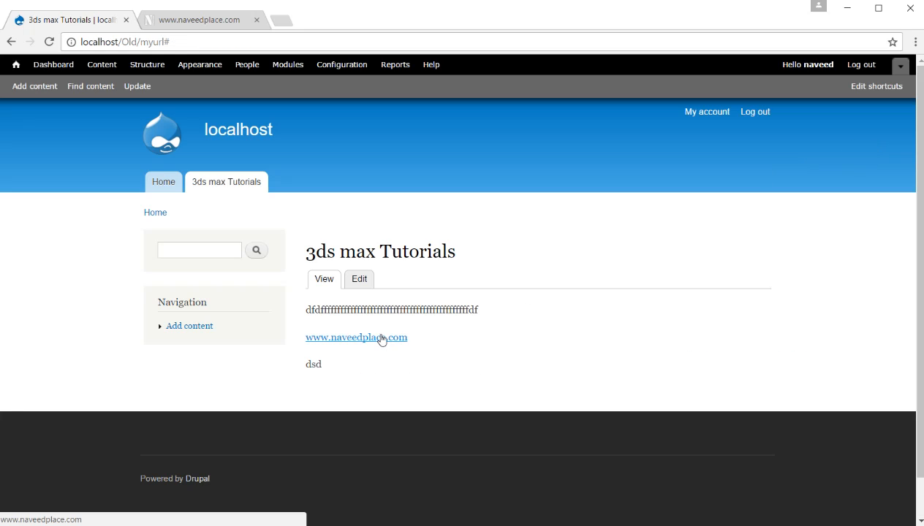
click(152, 182)
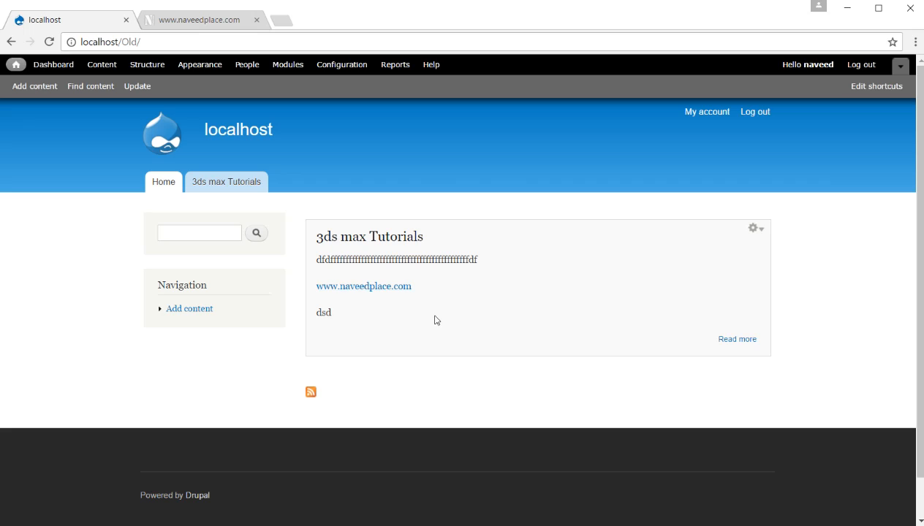